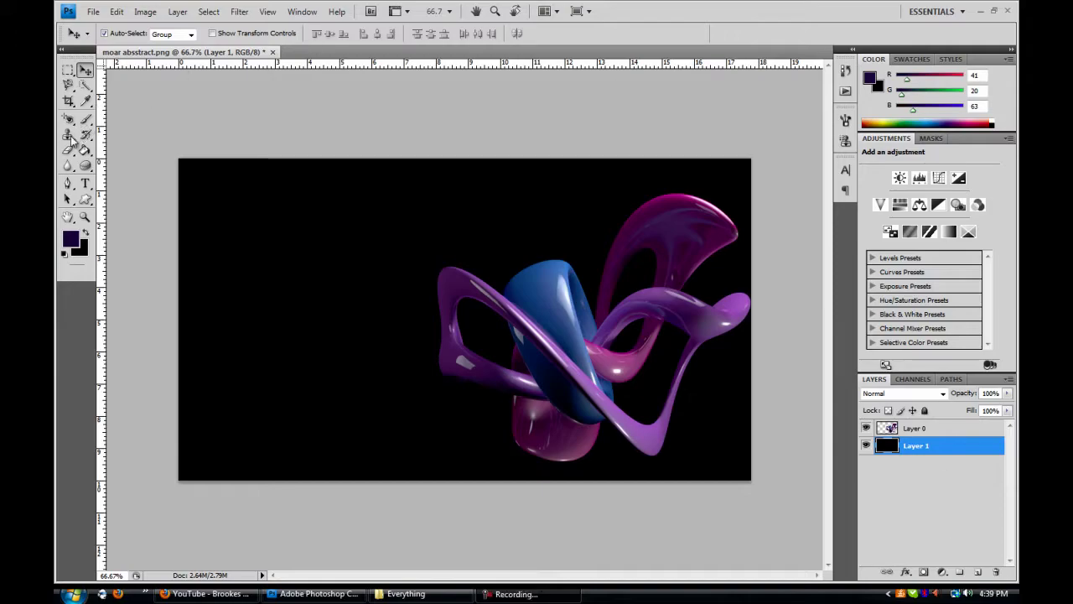
- Set up a very large, soft white brush of about 800 px
left_click(84, 119)
left_click(138, 33)
key("Return")
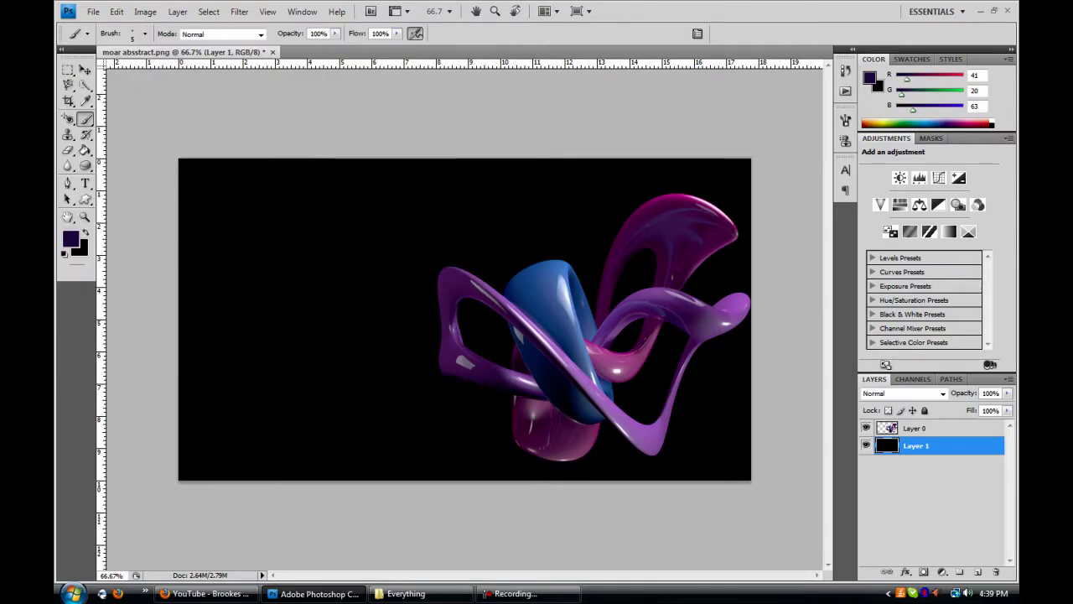
key("bracketright")
key("bracketright")
key("bracketright")
key("d")
key("x")
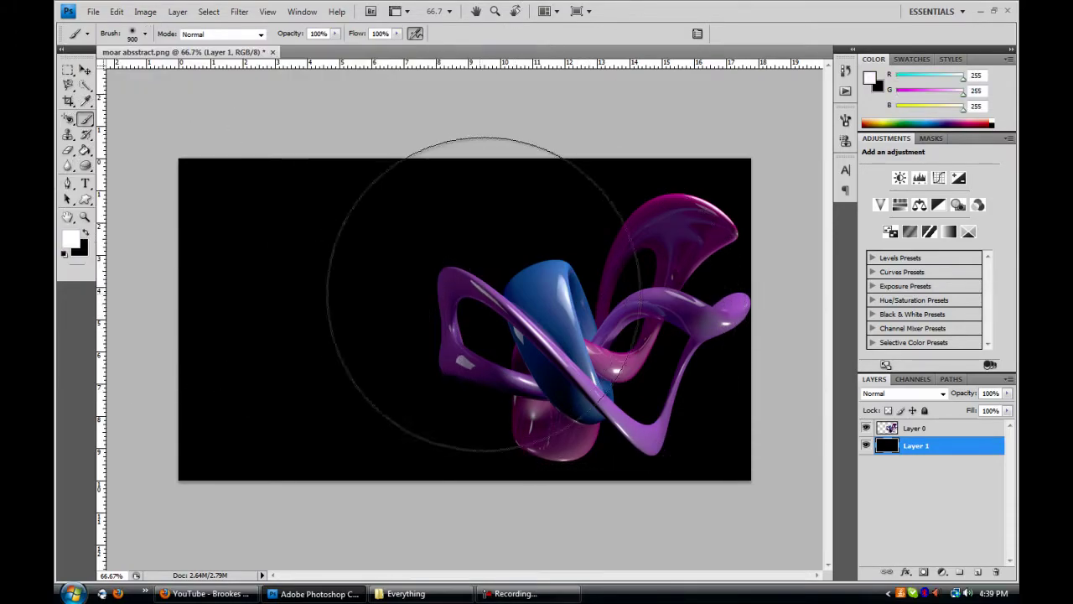
key("bracketleft")
- Paint a single white glow behind the shape on a new layer at 42% opacity
left_click(978, 571)
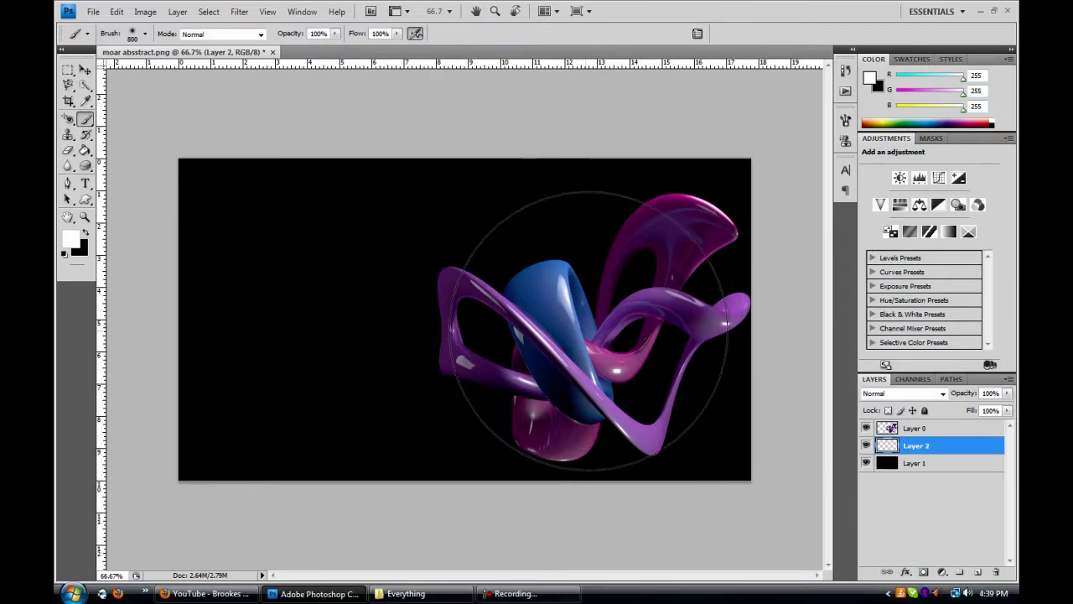
left_click(591, 330)
left_click_drag(967, 411, 969, 411)
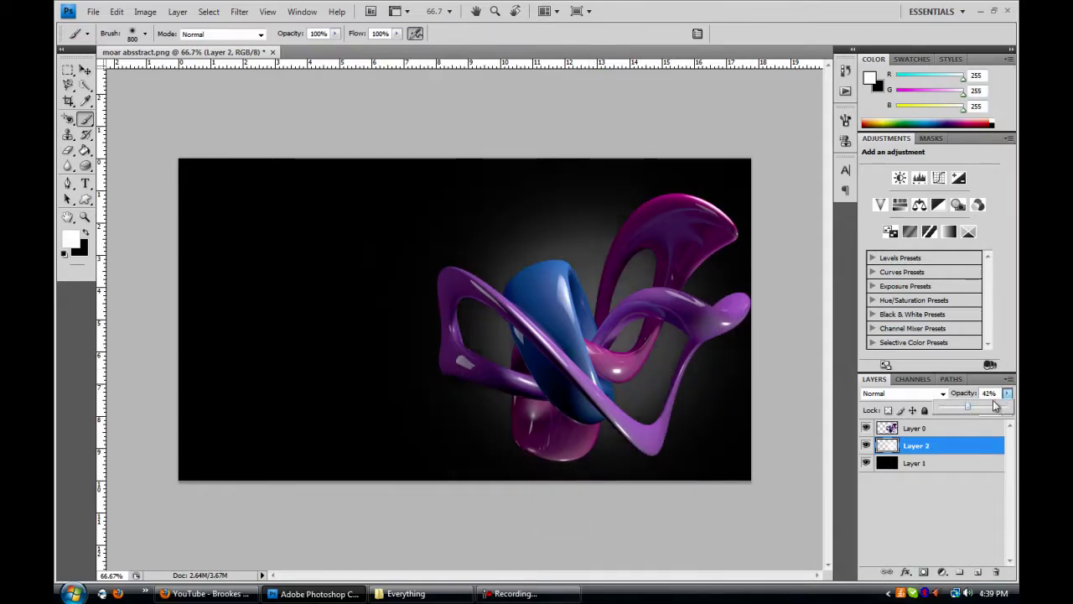
left_click(93, 11)
left_click(117, 40)
- Open the scratched grunge texture 18.jpg from the Textures folder
double_click(479, 239)
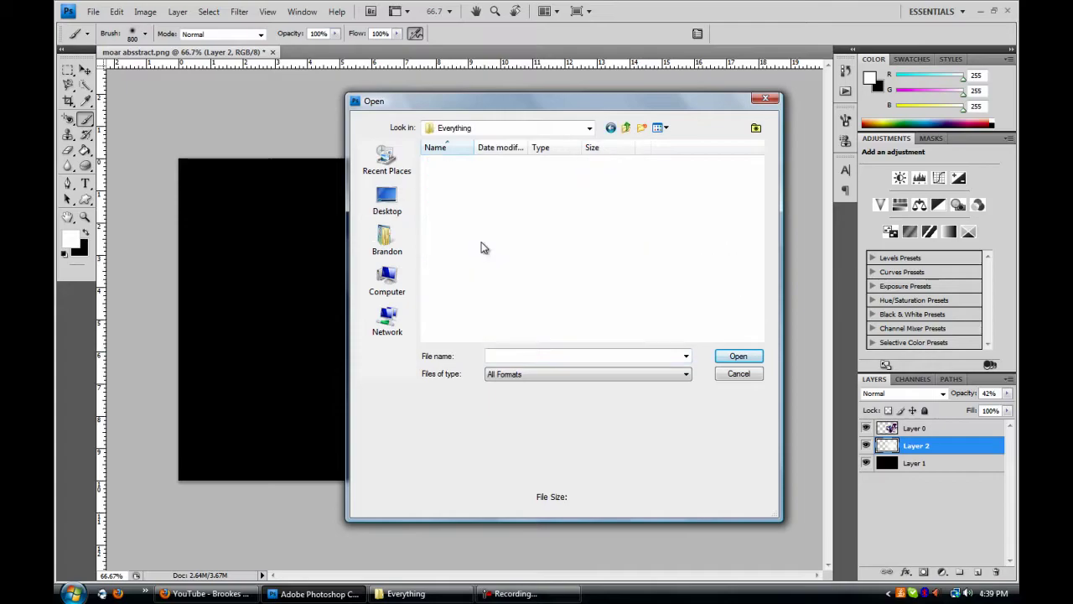
double_click(482, 204)
double_click(490, 160)
double_click(607, 189)
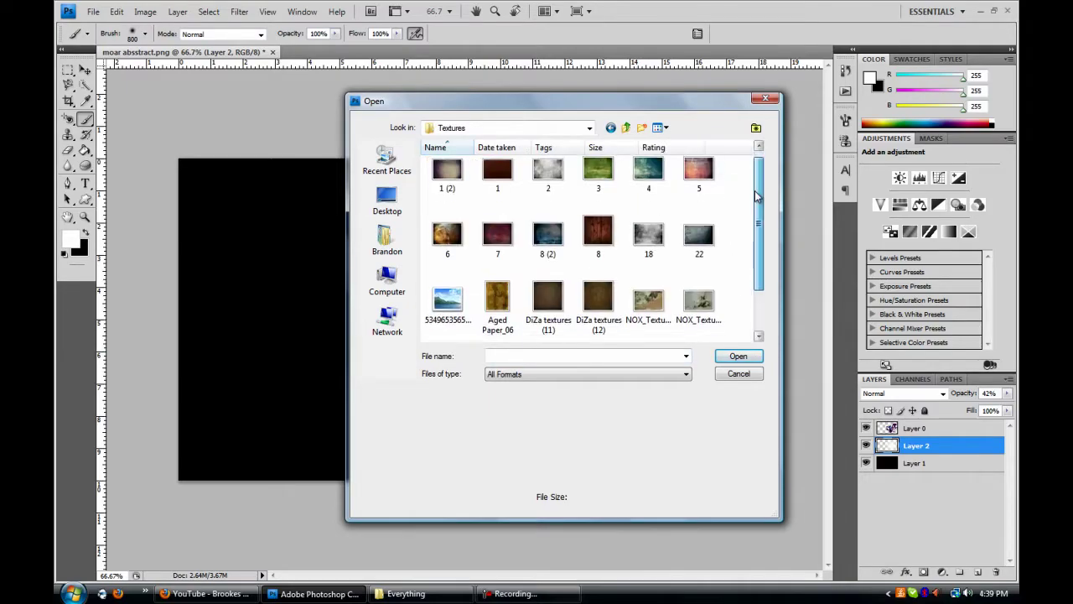
double_click(654, 240)
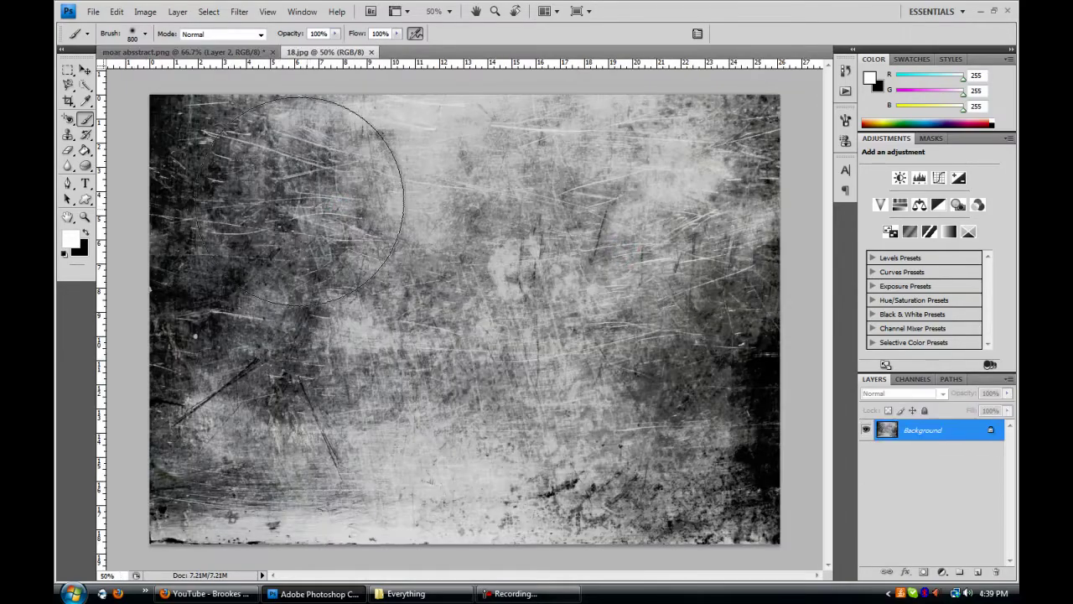
- Bring the unlocked 18.jpg texture into the abstract image in Overlay mode, above Layer 0
left_click(85, 69)
double_click(930, 430)
key("Return")
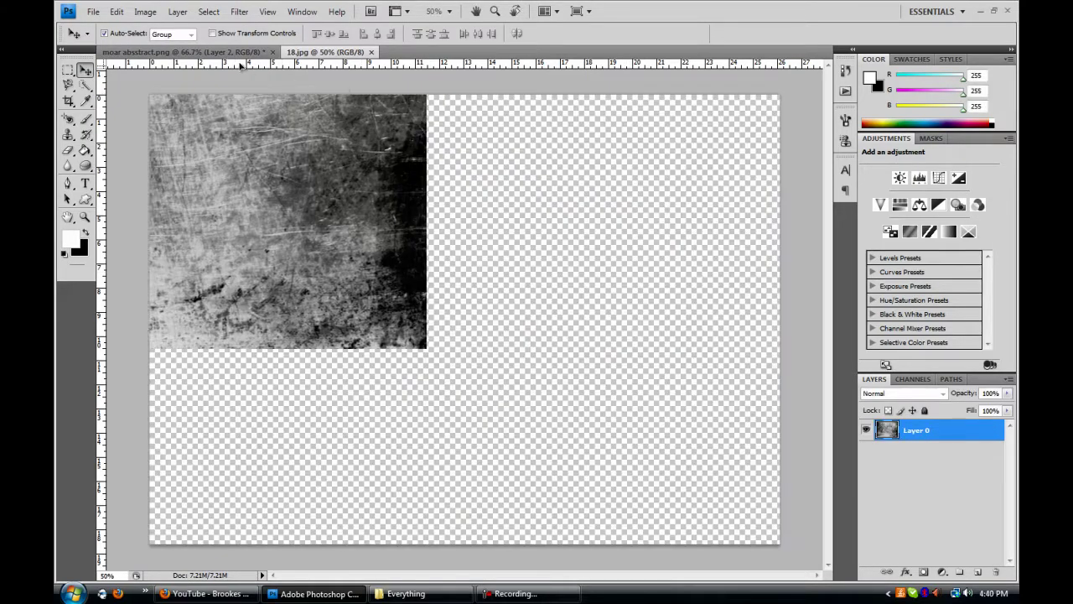
left_click_drag(462, 319, 461, 319)
left_click(935, 393)
left_click(893, 279)
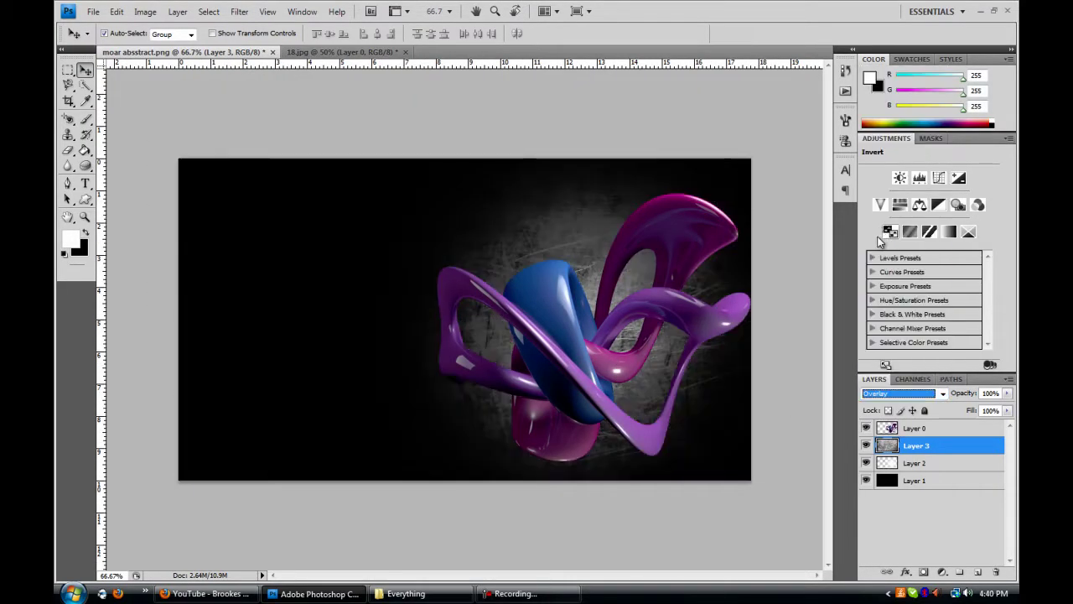
left_click_drag(916, 445, 926, 424)
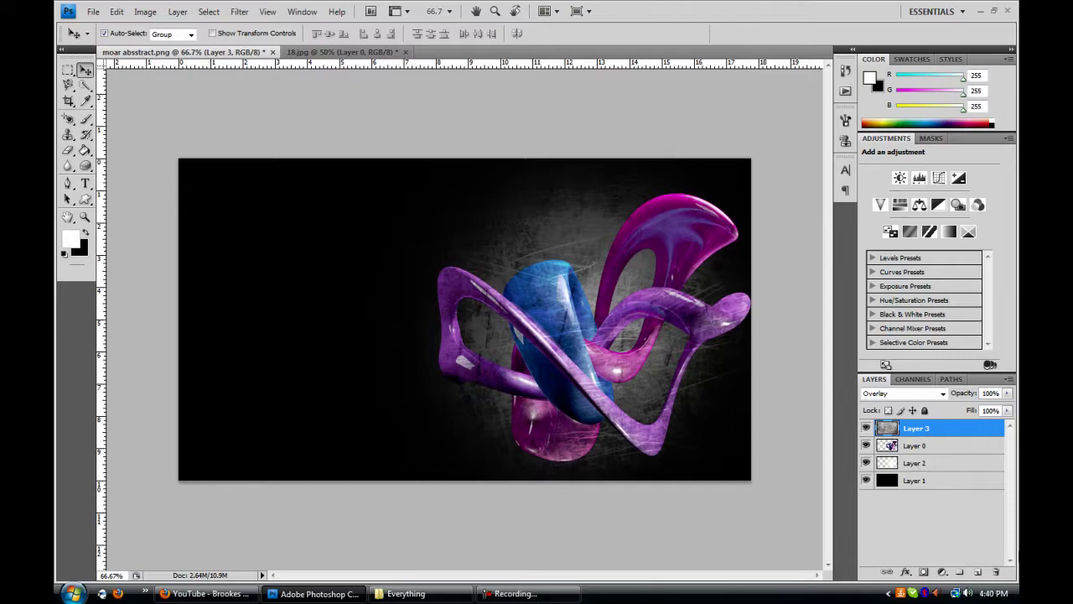
left_click(93, 11)
left_click(109, 39)
- Drag the blue texture 8 (2).jpg into the abstract image and blend it in Overlay mode
scroll(755, 267, "down", 3)
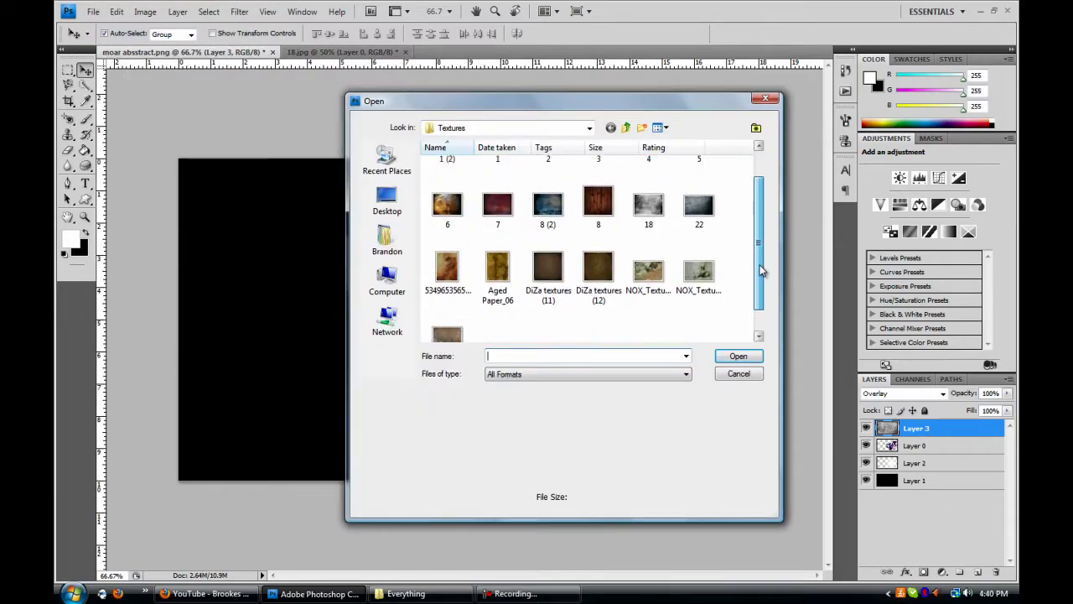
scroll(755, 266, "up", 1)
double_click(548, 247)
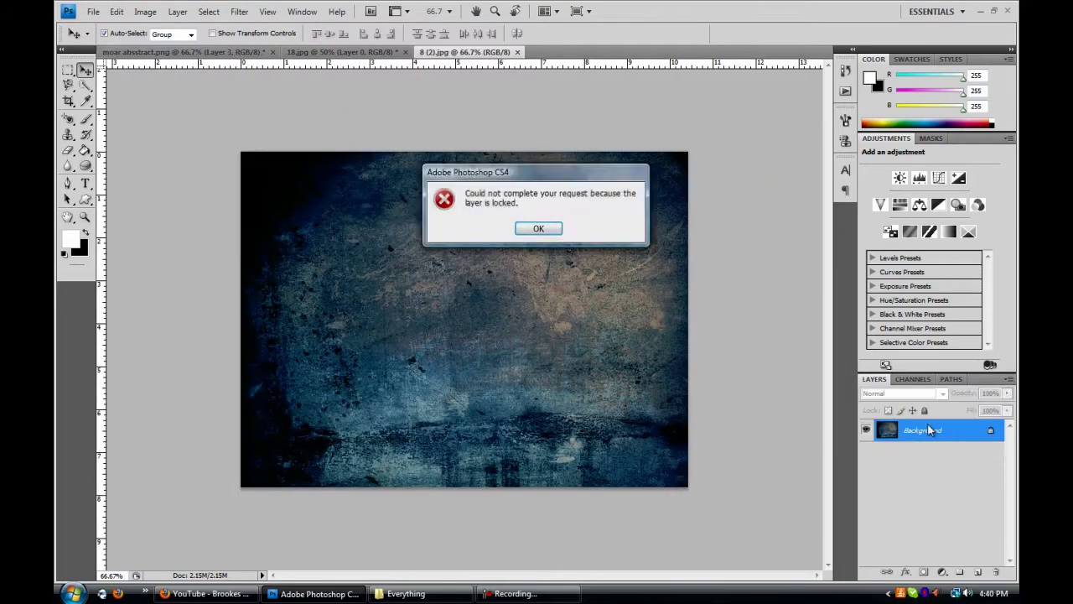
key("Return")
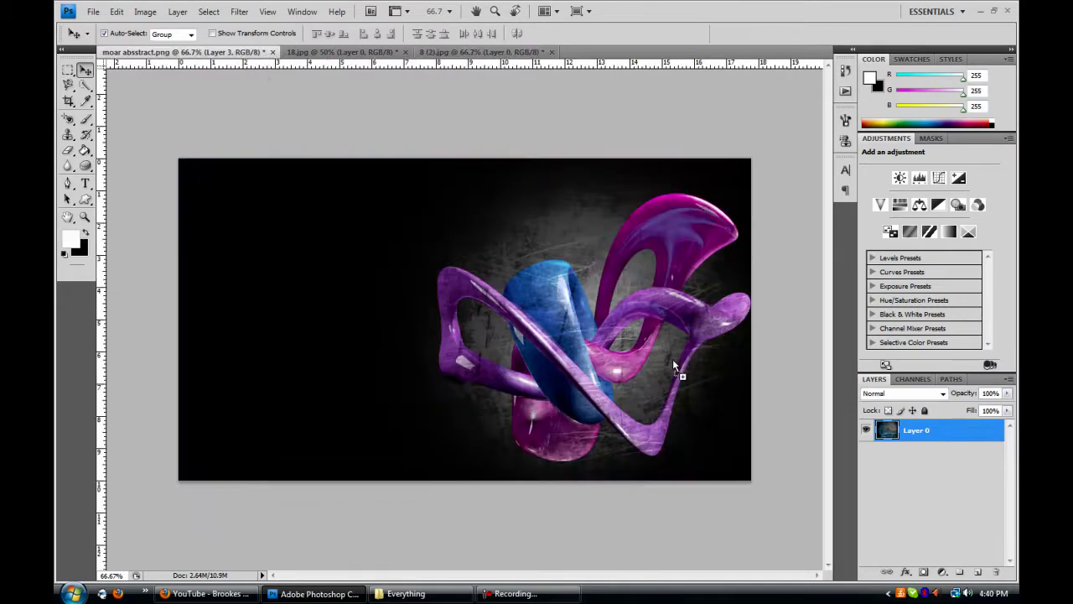
left_click_drag(469, 335, 539, 342)
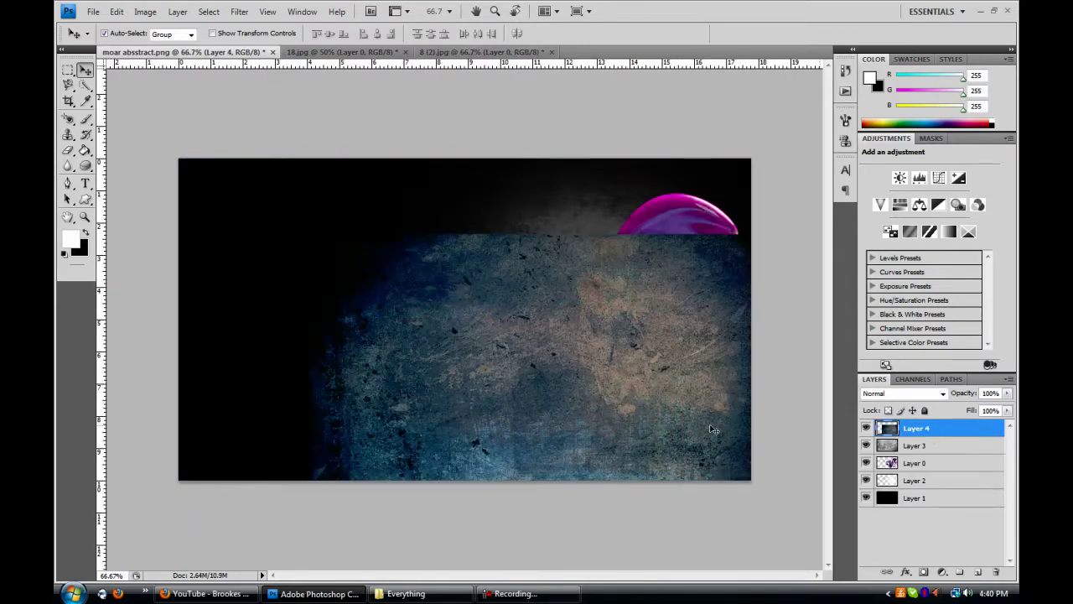
left_click(904, 394)
left_click(897, 213)
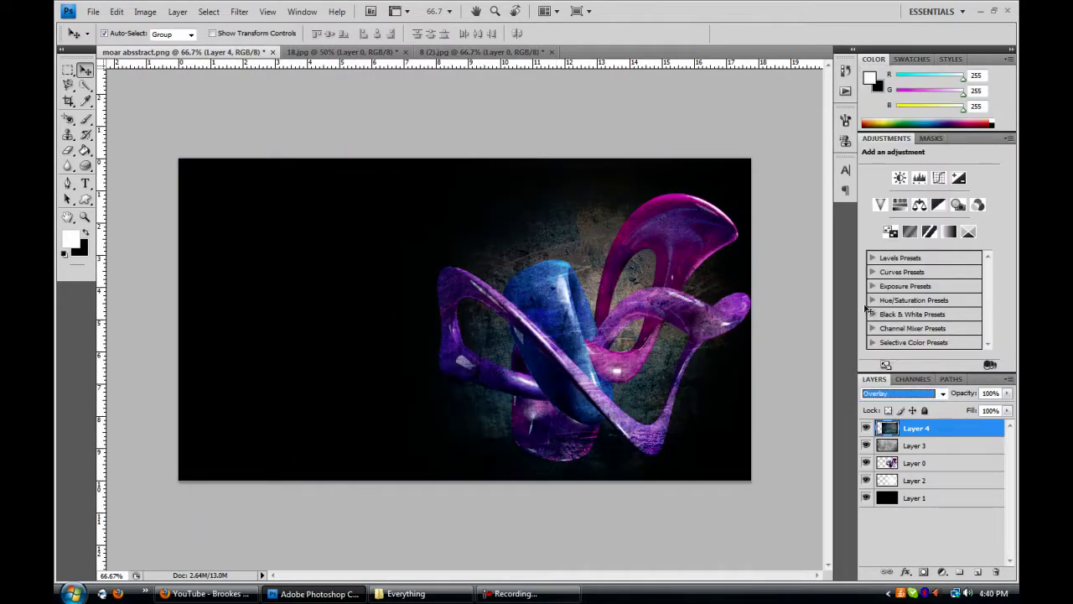
double_click(943, 464)
left_click(637, 312)
- Give Layer 0 a white Outer Glow with lowered opacity
mouse_move(786, 91)
left_mouse_down()
mouse_move(881, 100)
mouse_move(259, 134)
left_mouse_up()
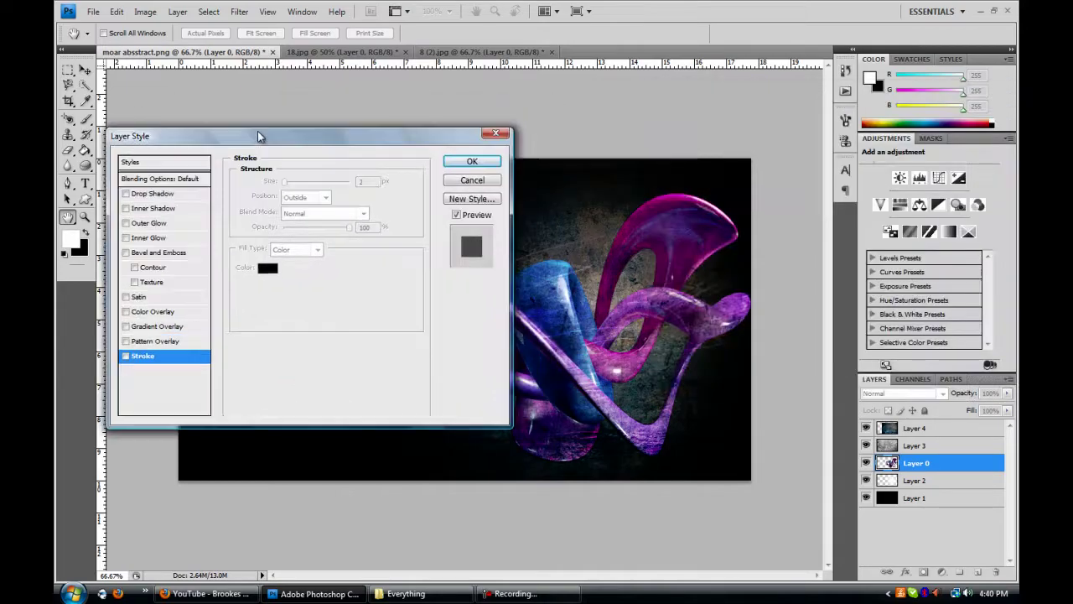
left_click(151, 223)
left_click(268, 227)
left_click(938, 162)
left_click_drag(335, 198, 317, 198)
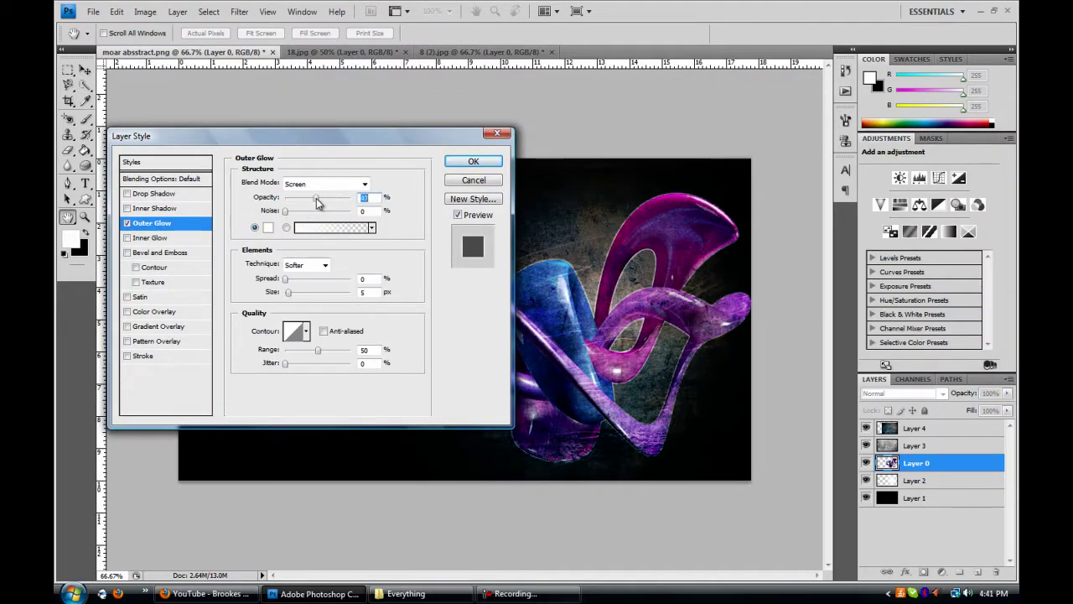
key("Return")
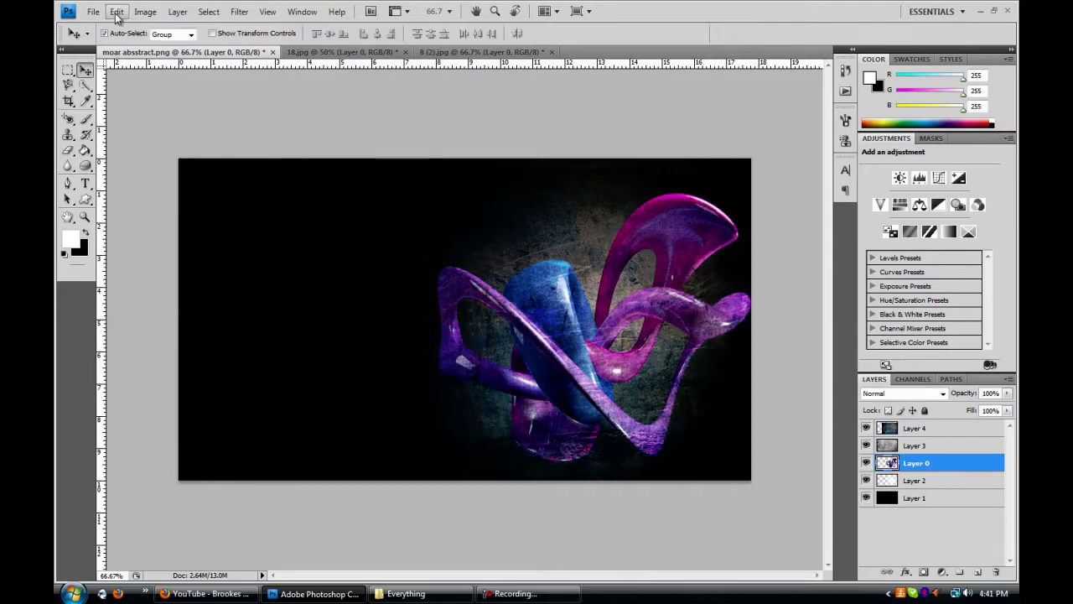
- Lower the white outer glow's opacity on Layer 0 slightly further
double_click(947, 464)
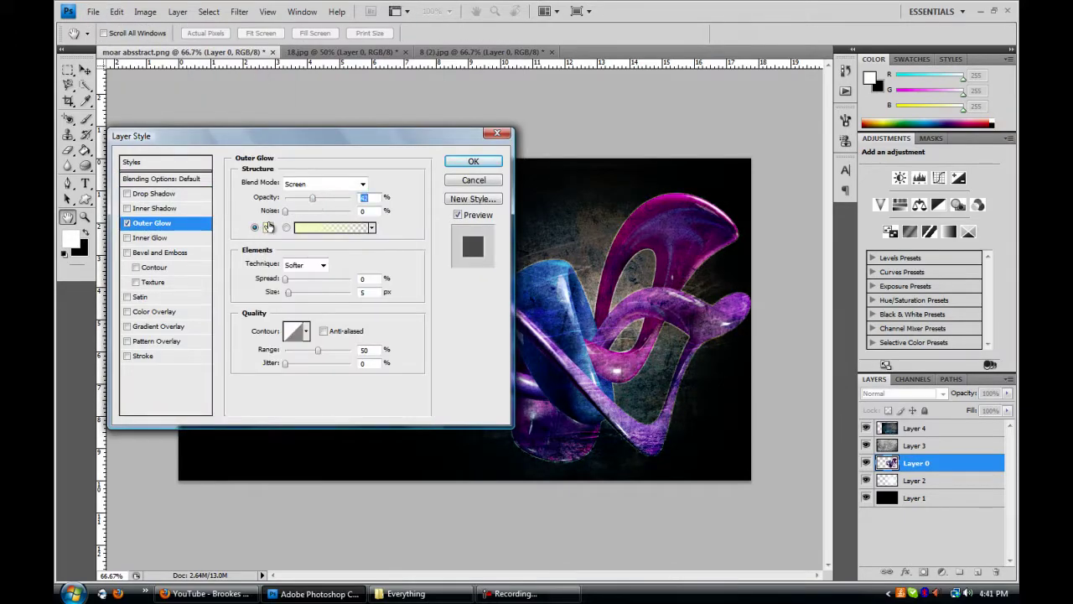
left_click(268, 227)
left_click(938, 181)
left_click_drag(312, 198, 310, 204)
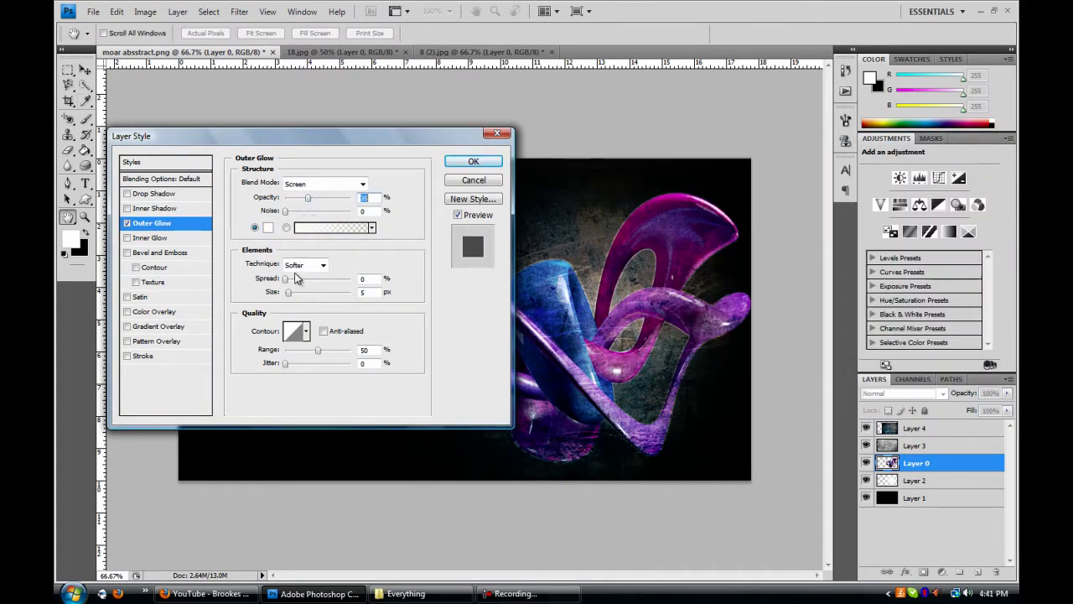
left_click(473, 161)
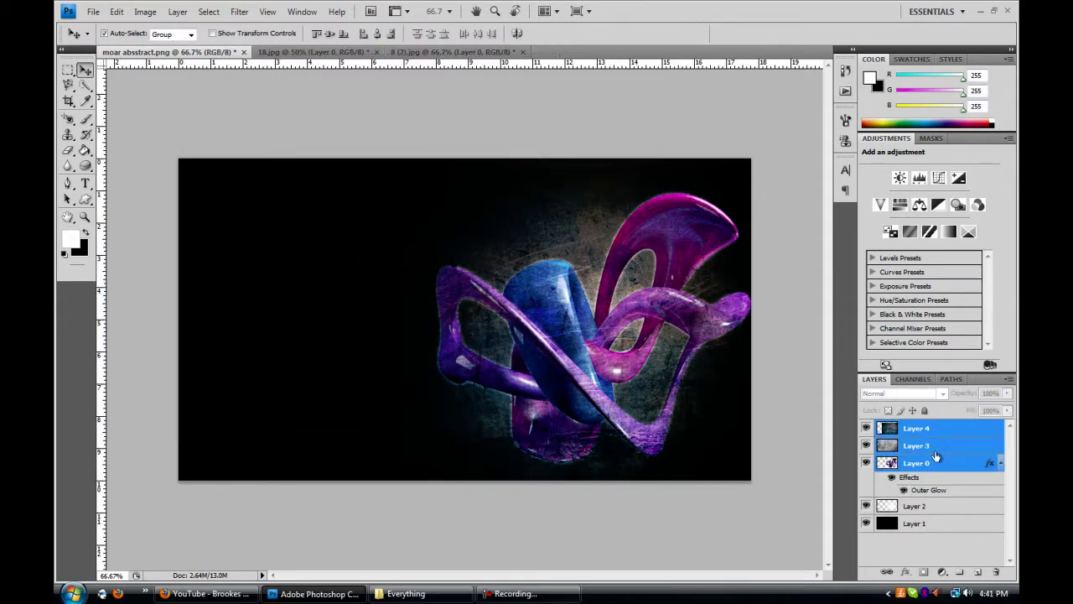
- Duplicate Layer 0, enlarge the copy, and place it beneath the original
right_click(939, 462)
left_click(849, 193)
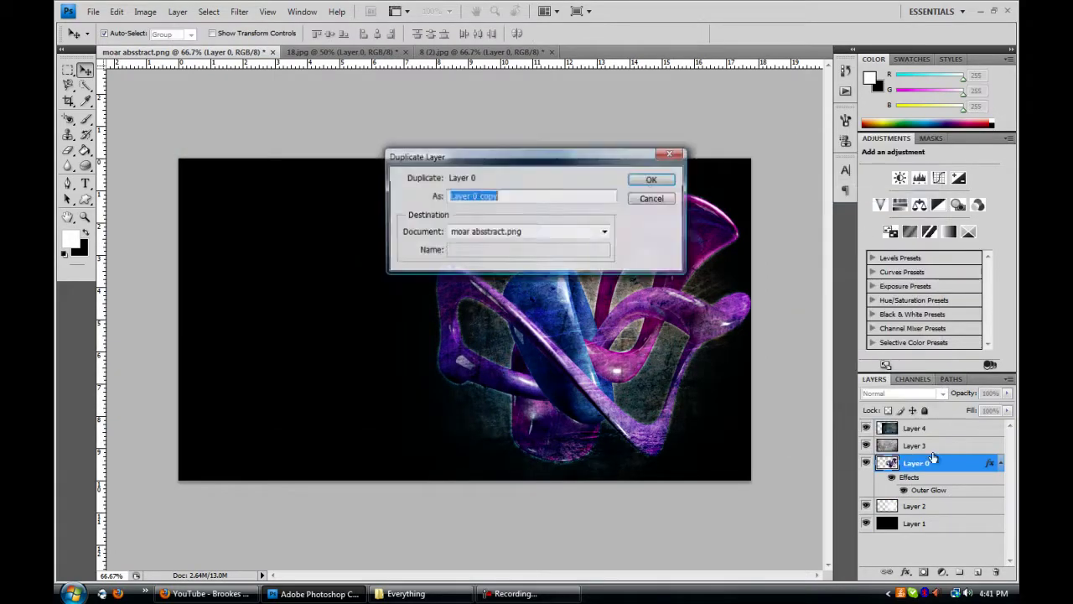
key("Return")
double_click(956, 463)
key("Escape")
key("ctrl+t")
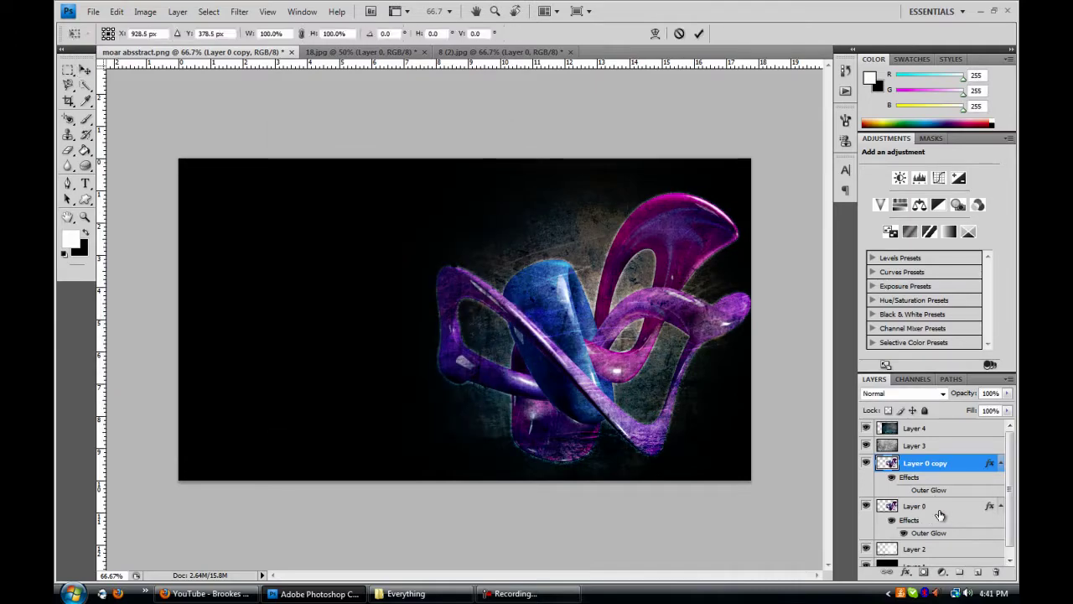
left_click_drag(434, 190, 406, 167)
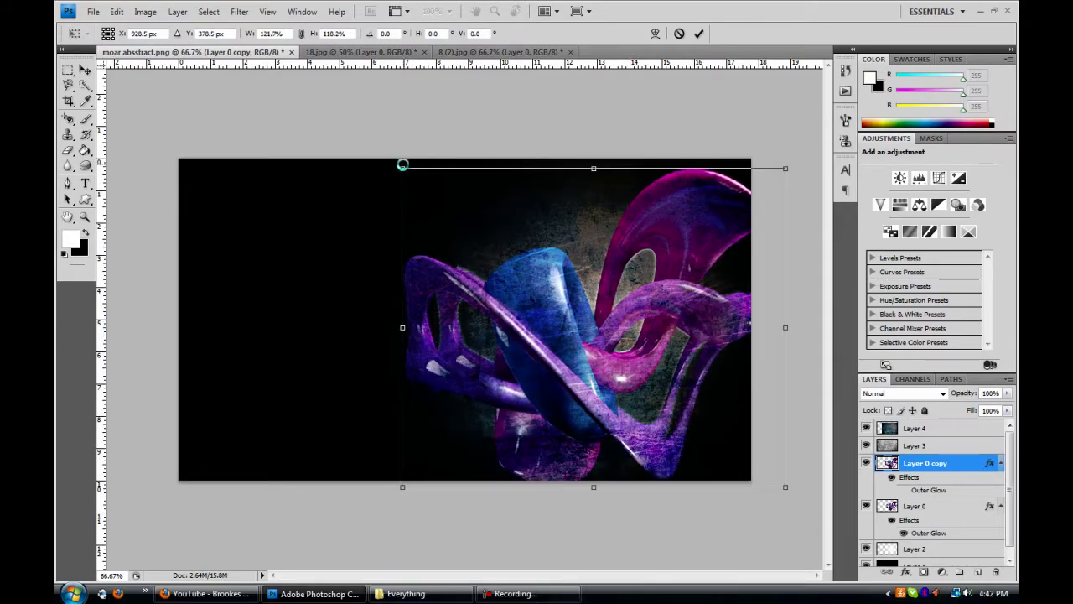
key("Return")
left_click_drag(947, 475, 947, 513)
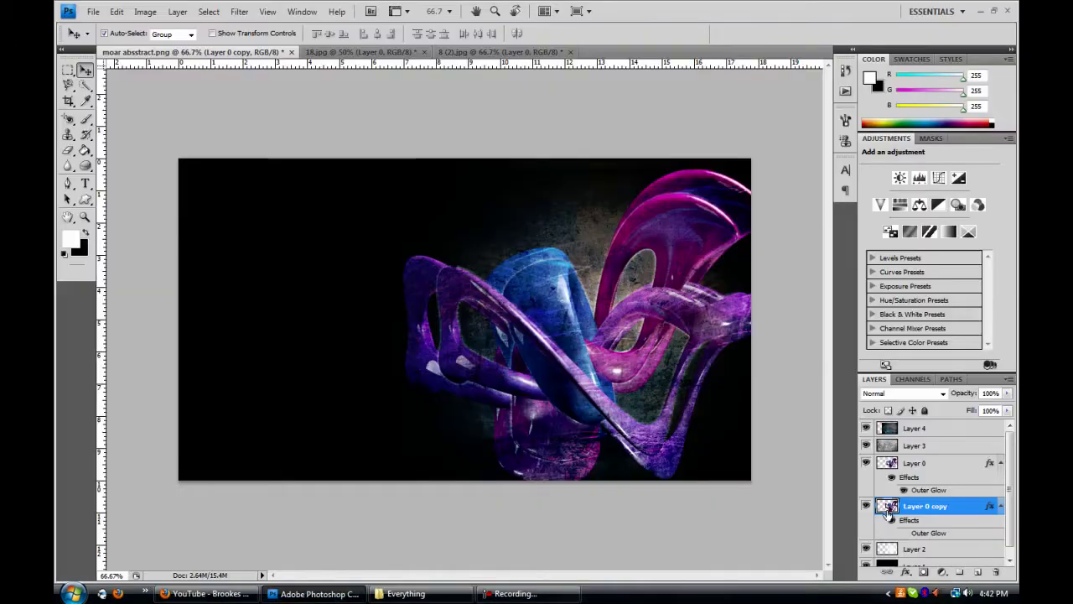
- Blur the Layer 0 copy with a ~7.4 px Gaussian Blur and set its opacity to 58%
left_click(238, 11)
left_click(408, 176)
left_click_drag(564, 130, 237, 133)
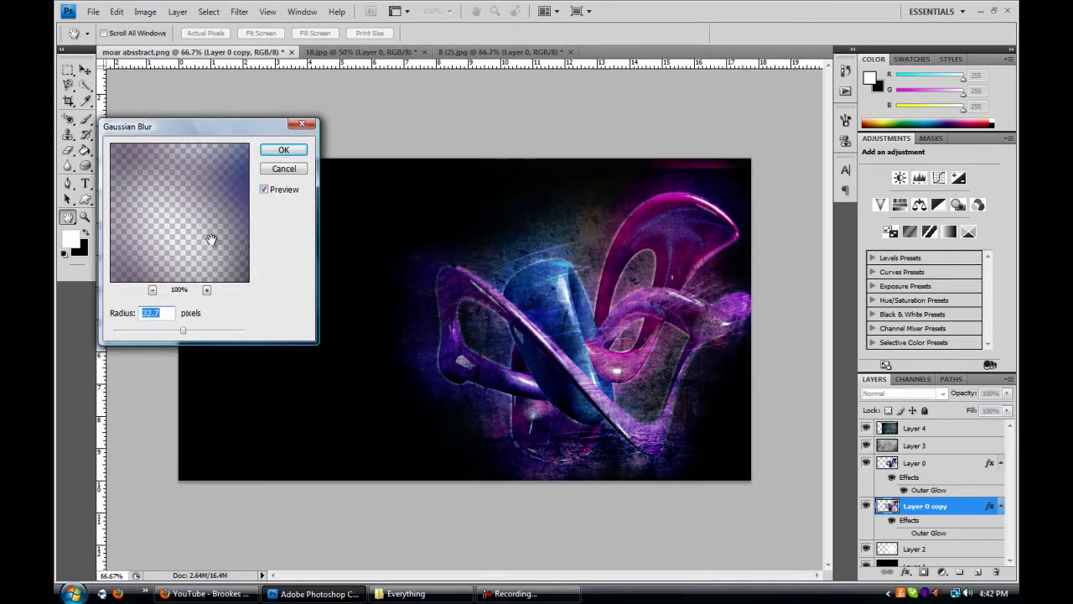
left_click_drag(183, 329, 158, 333)
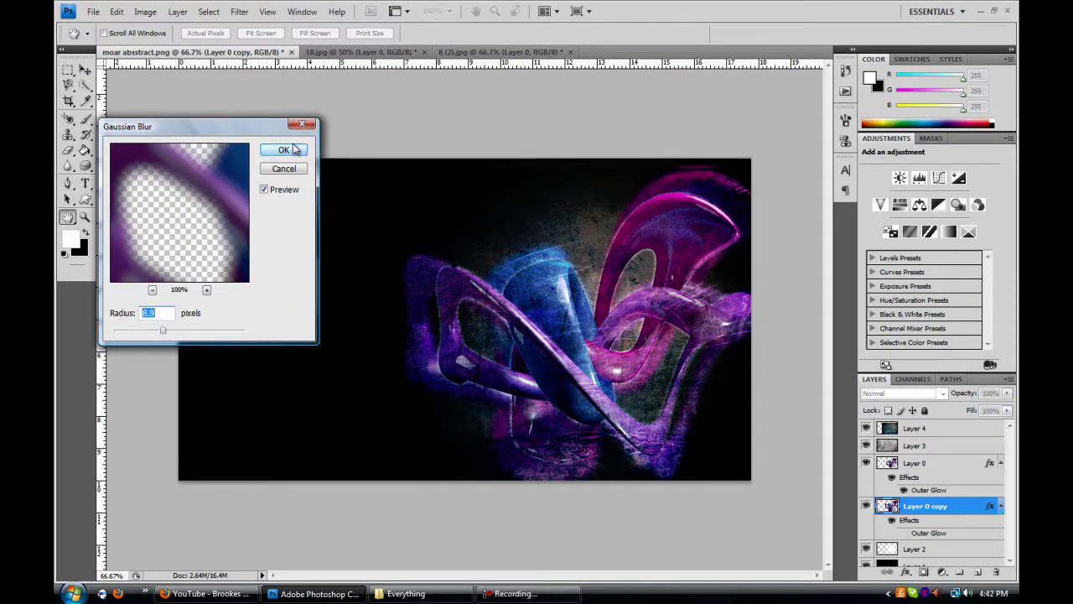
left_click(284, 149)
key("v")
key("5")
key("8")
key("p")
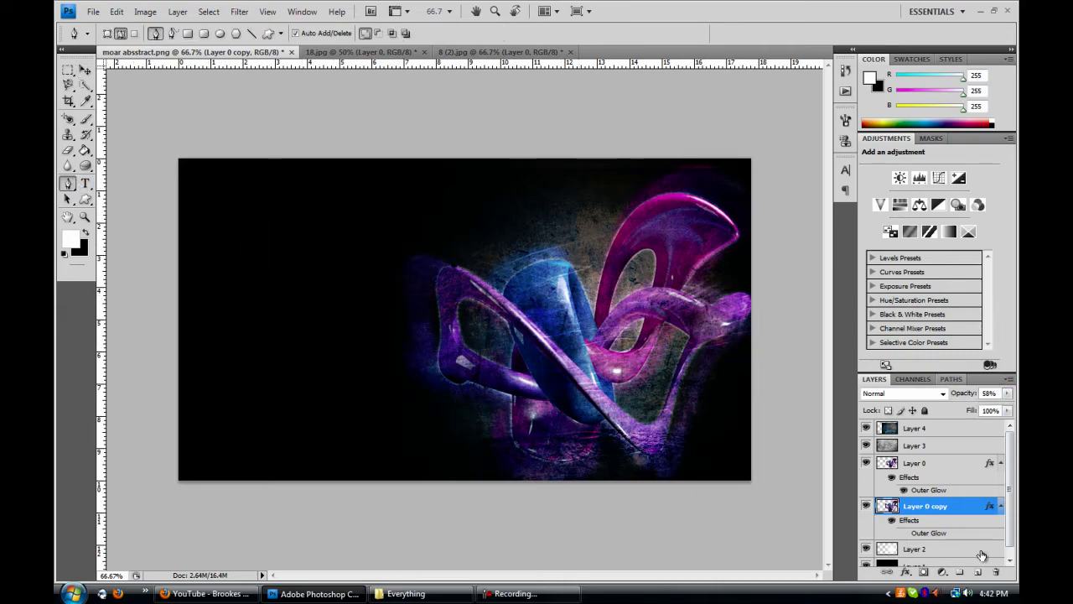
- Add a new empty layer below Layer 0 copy and delete the stray small pen path
left_click(982, 550)
right_click(956, 549)
key("Escape")
left_click(978, 570)
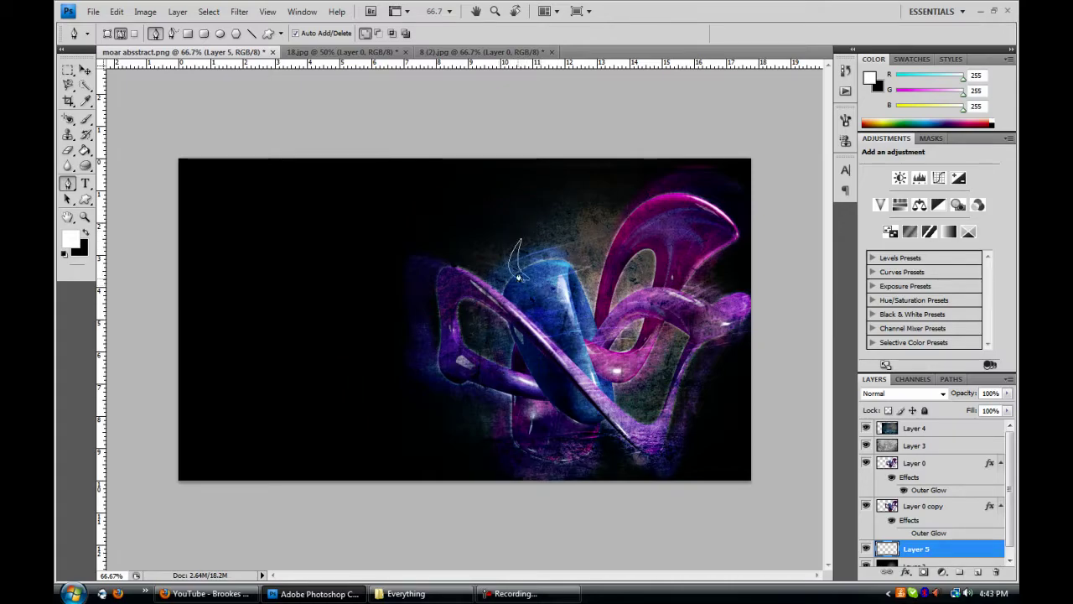
right_click(519, 277)
left_click(549, 292)
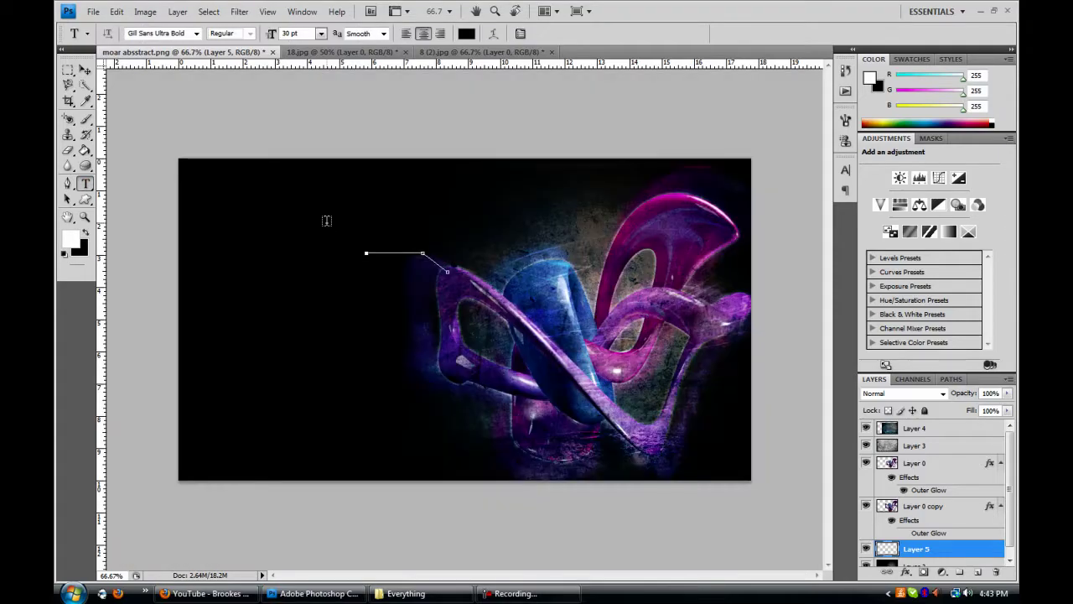
- Start text above the path, trying 14 pt Gigi and choosing white as the colour
left_click(372, 235)
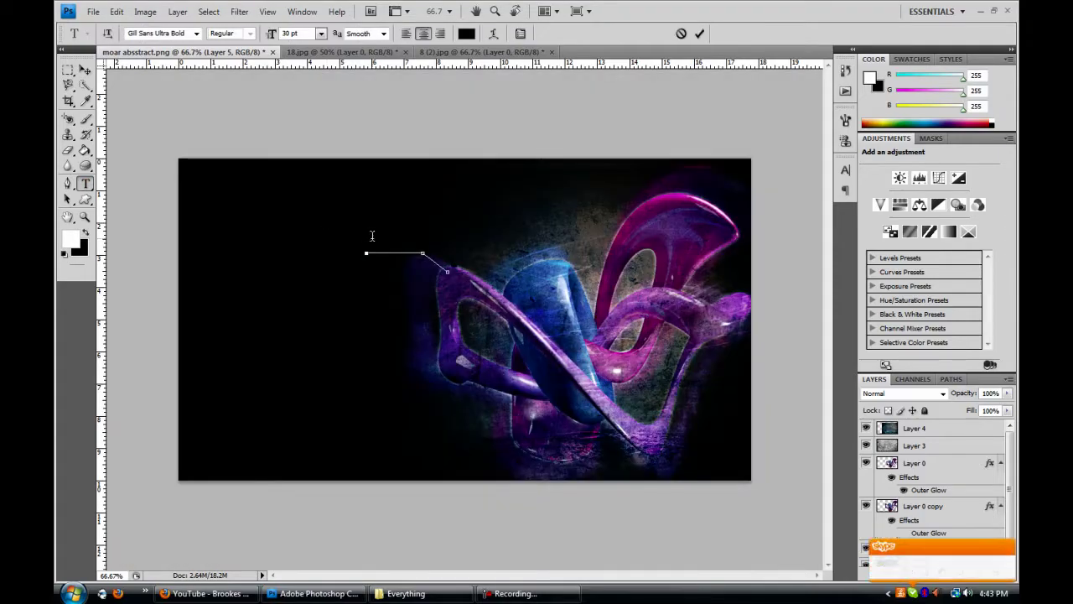
left_click(320, 33)
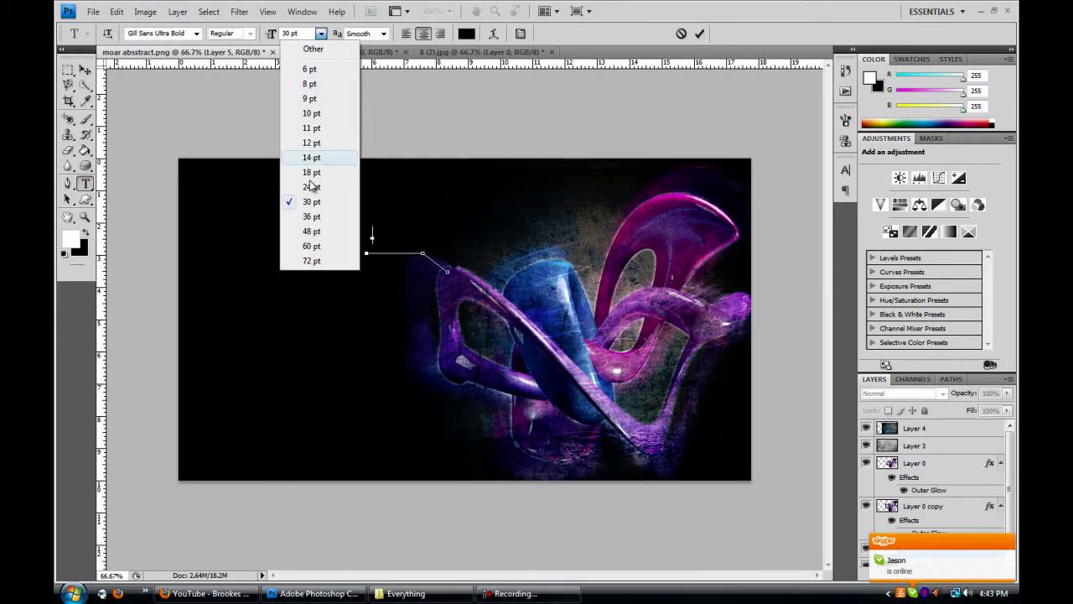
left_click(311, 156)
left_click(196, 34)
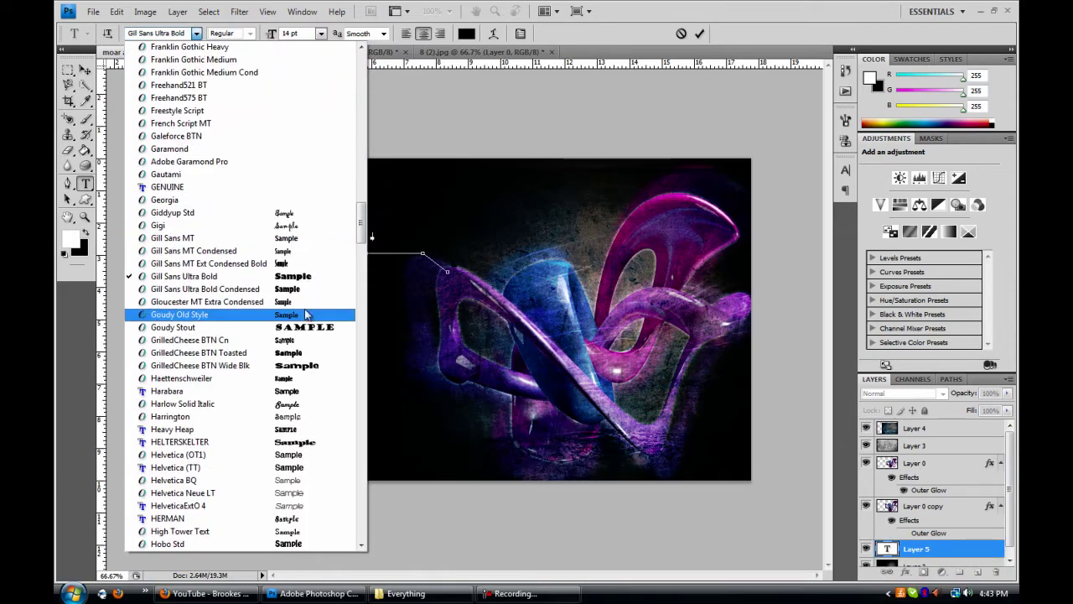
left_click(306, 226)
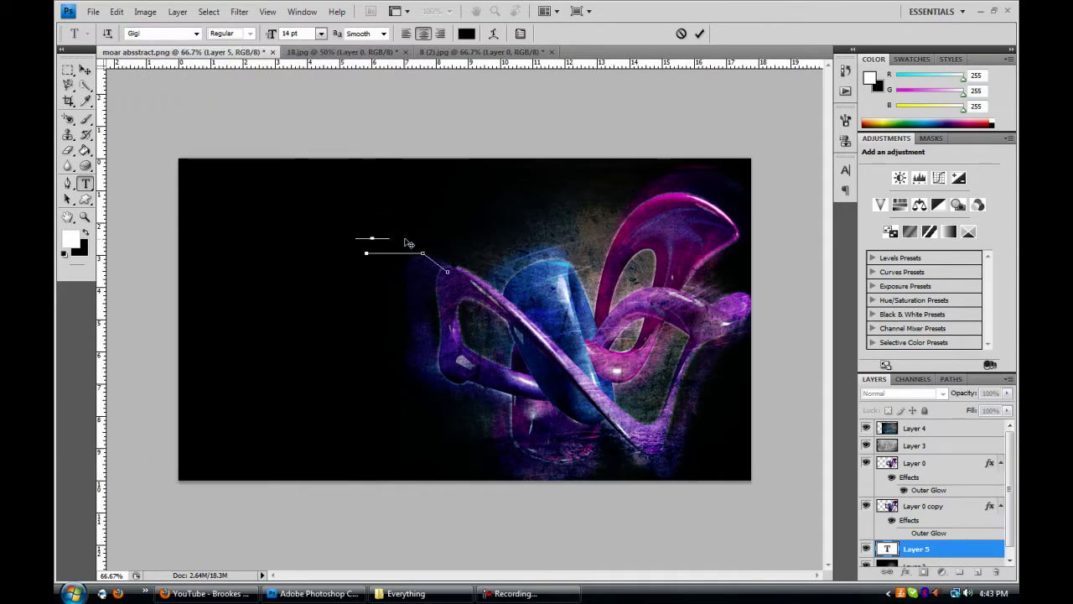
left_click(466, 34)
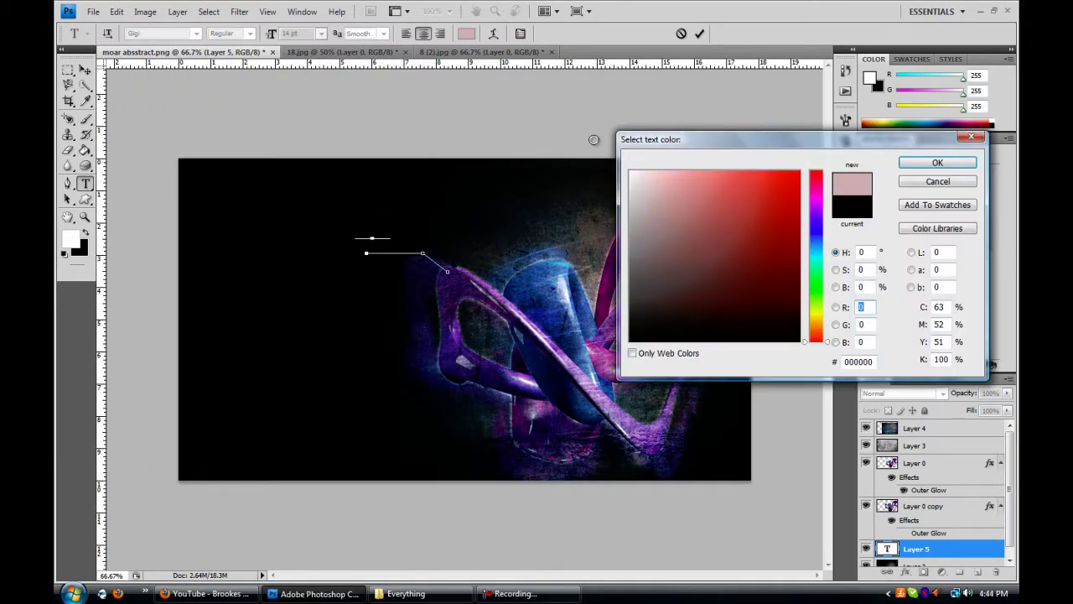
left_click_drag(818, 245, 818, 206)
left_click(720, 174)
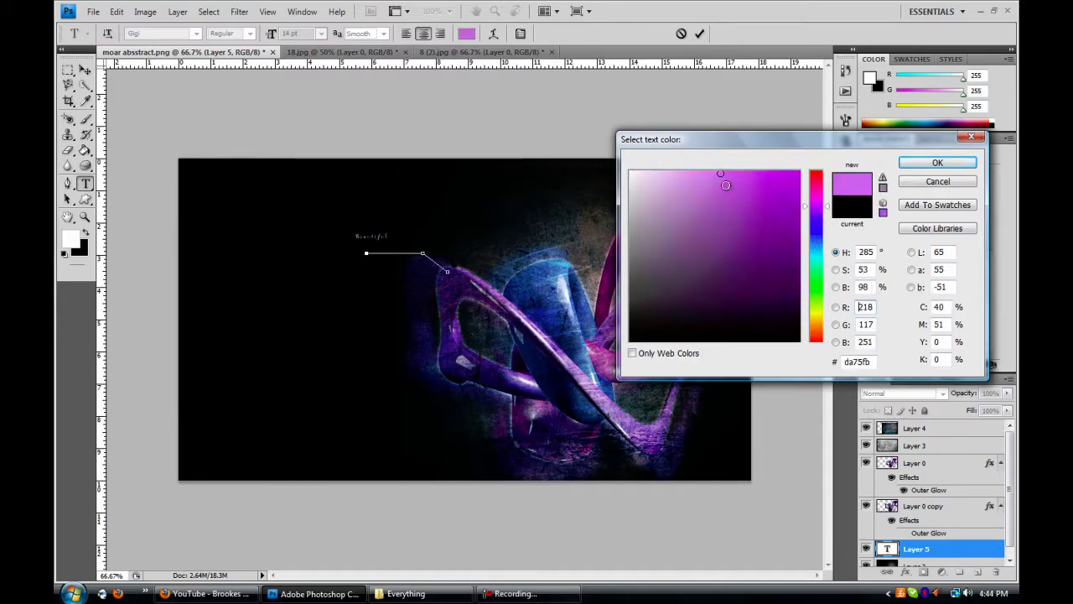
left_click(631, 171)
- Set the Beautiful. text to 48 pt in a blackletter font and commit it
left_click(937, 163)
left_click(321, 33)
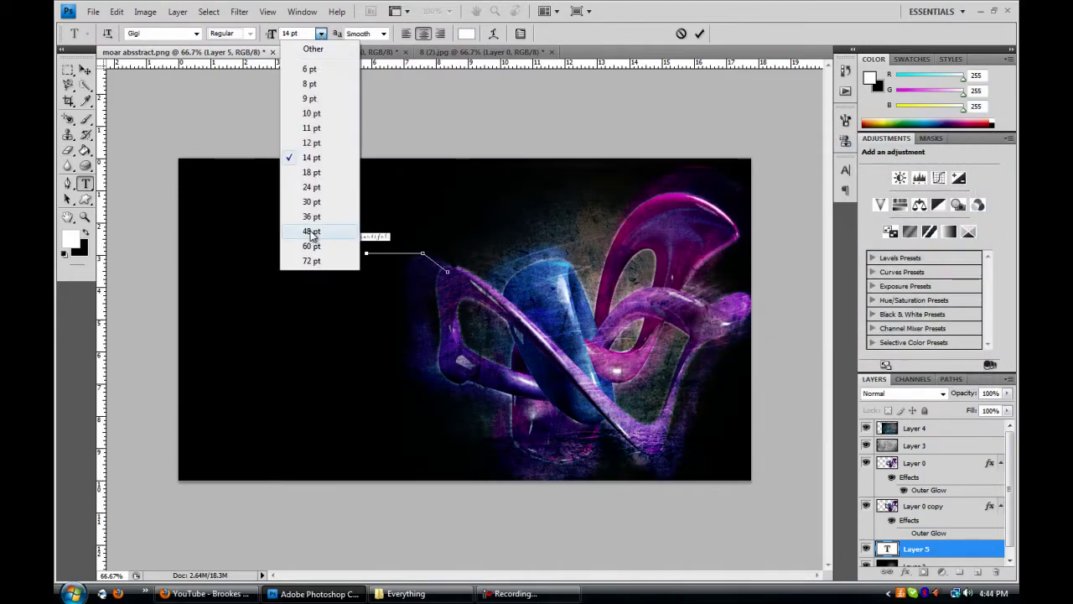
left_click(310, 232)
key("Right")
key("ctrl+a")
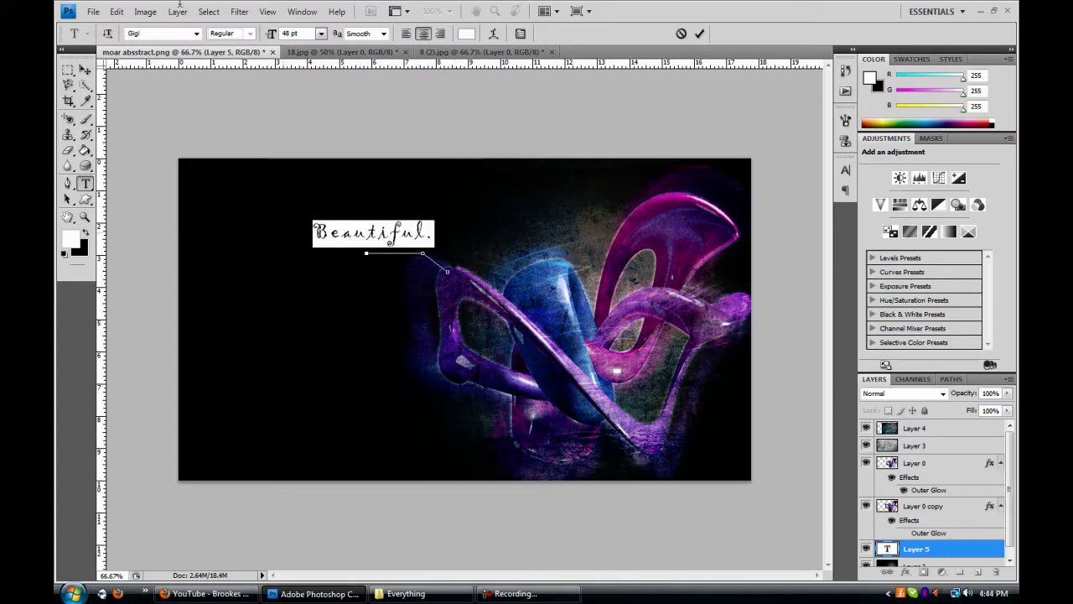
left_click(197, 34)
scroll(304, 375, "down", 5)
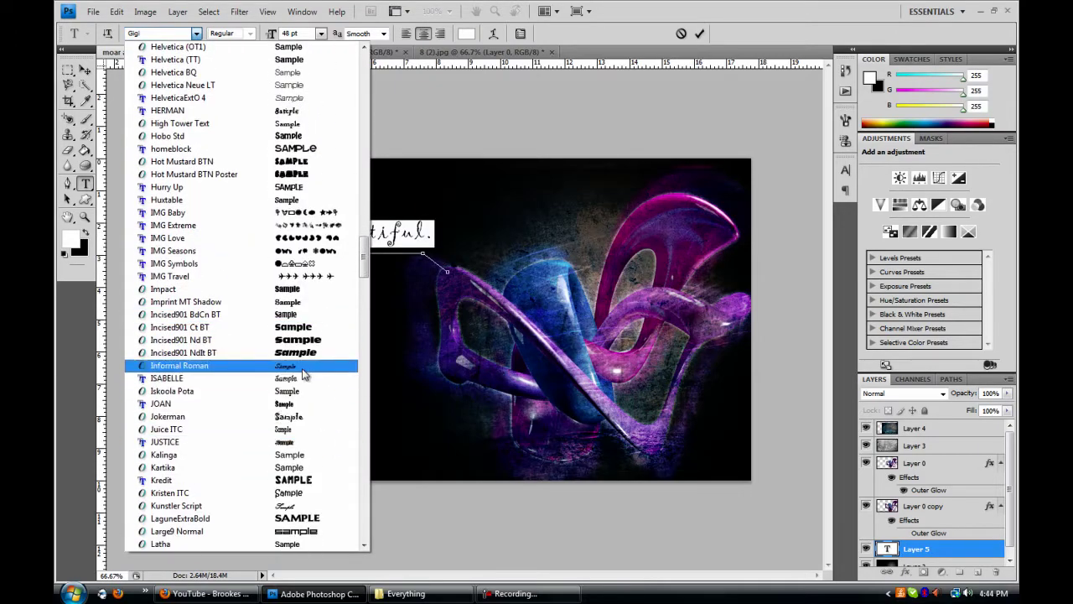
left_click(304, 441)
key("ctrl+Return")
- Move the Beautiful. text layer to the top of the layer stack
key("v")
left_click(393, 243)
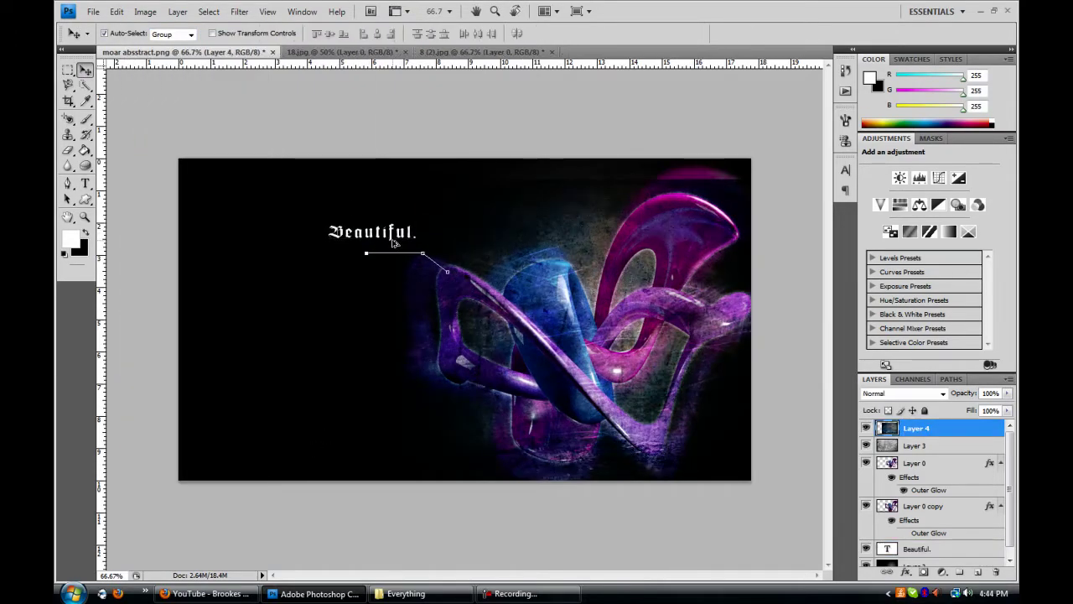
left_click(392, 235)
key("ctrl+shift+bracketright")
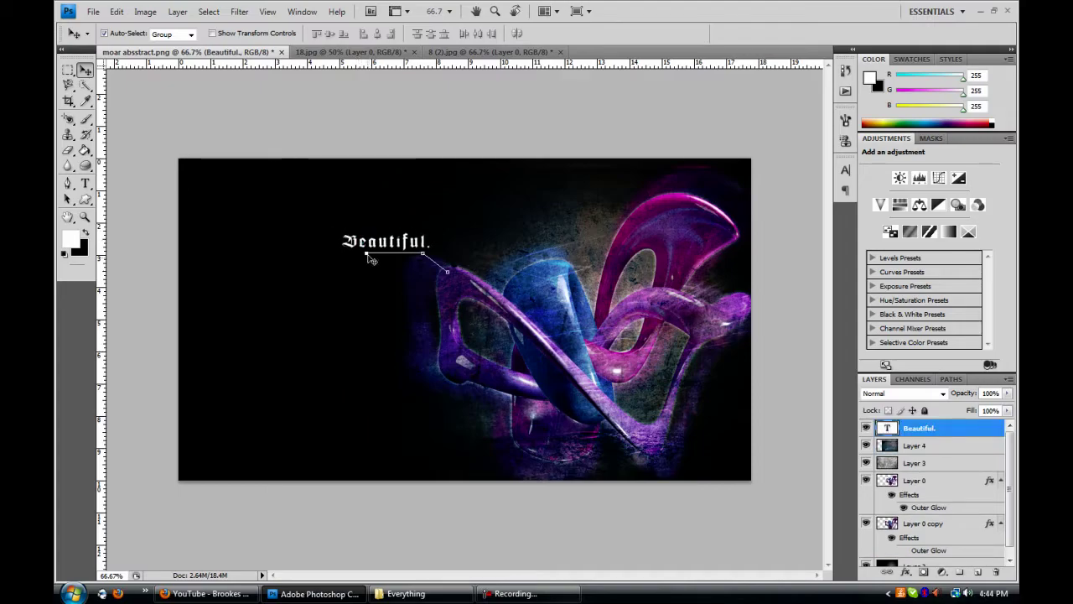
- Add a new layer just above Layer 2 and set the brush diameter to 7 px
key("p")
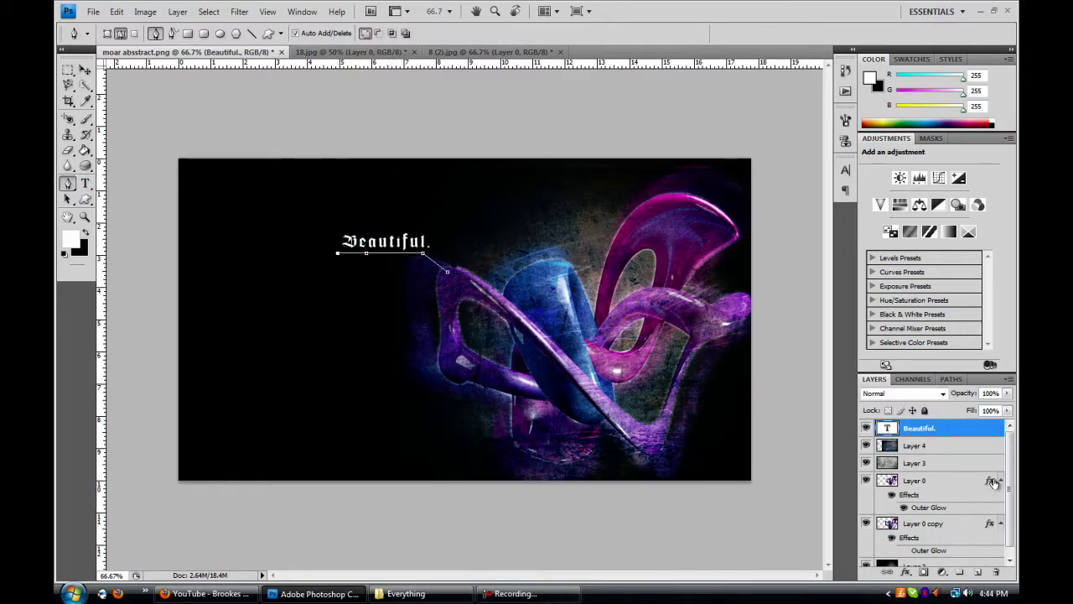
left_click(977, 571)
key("ctrl+shift+bracketleft")
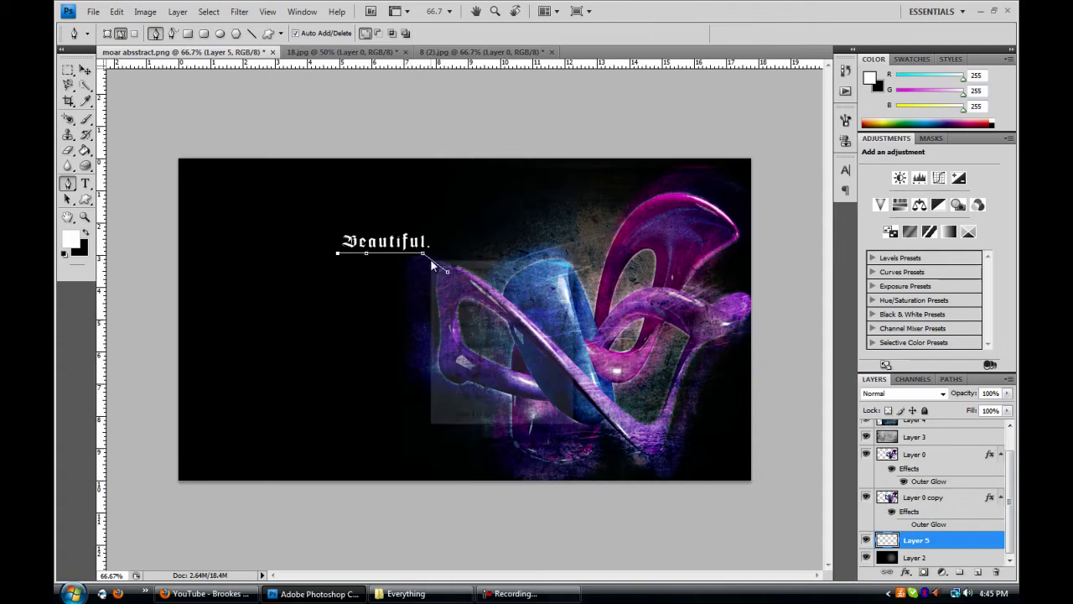
left_click(469, 350)
left_click(376, 319)
key("b")
left_click(145, 34)
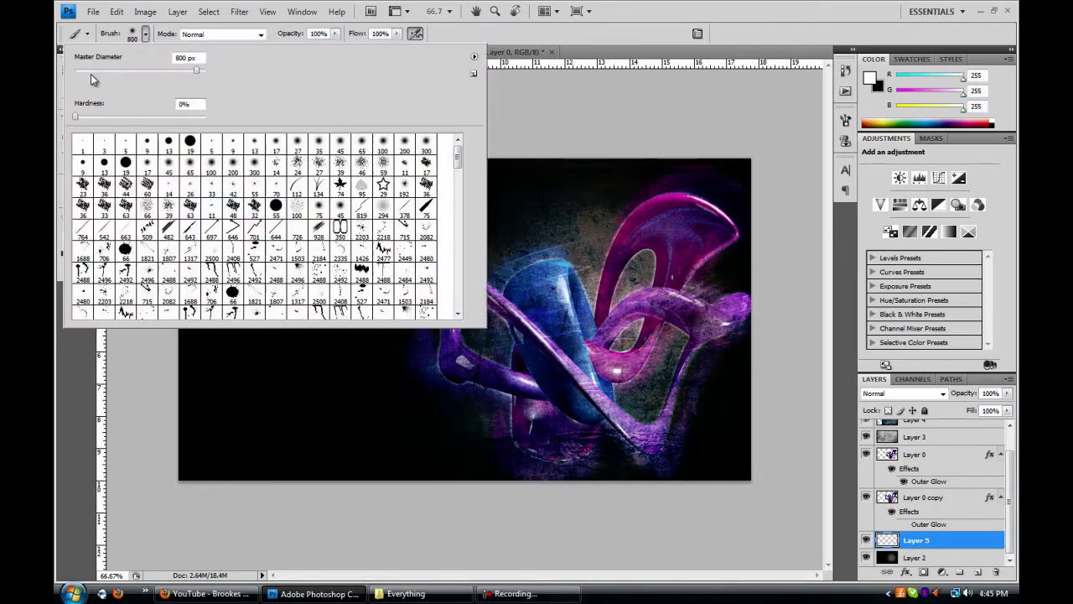
type("100")
key("Return")
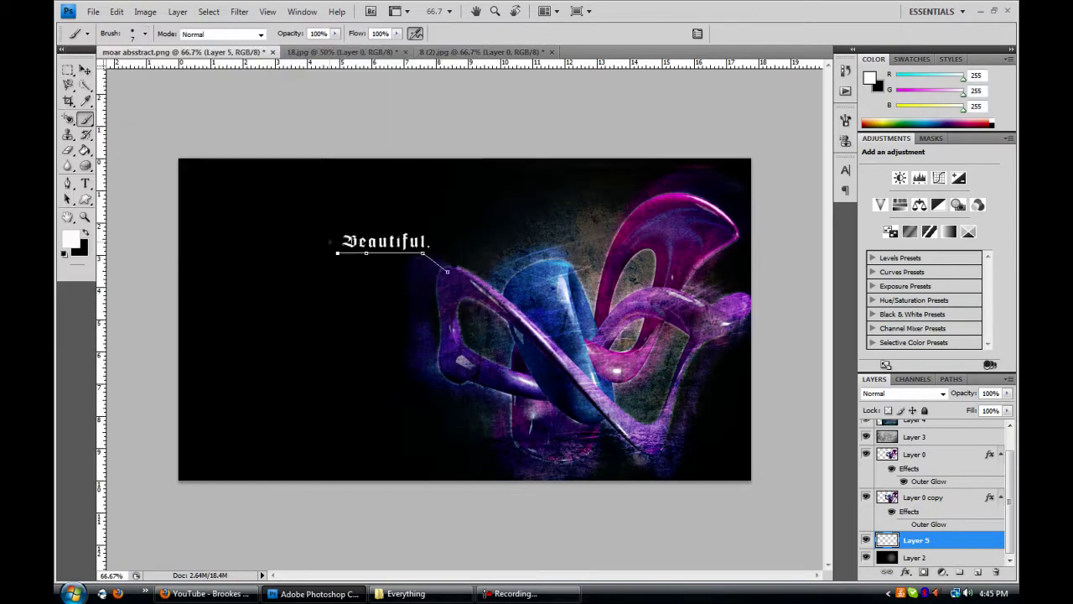
left_click(145, 33)
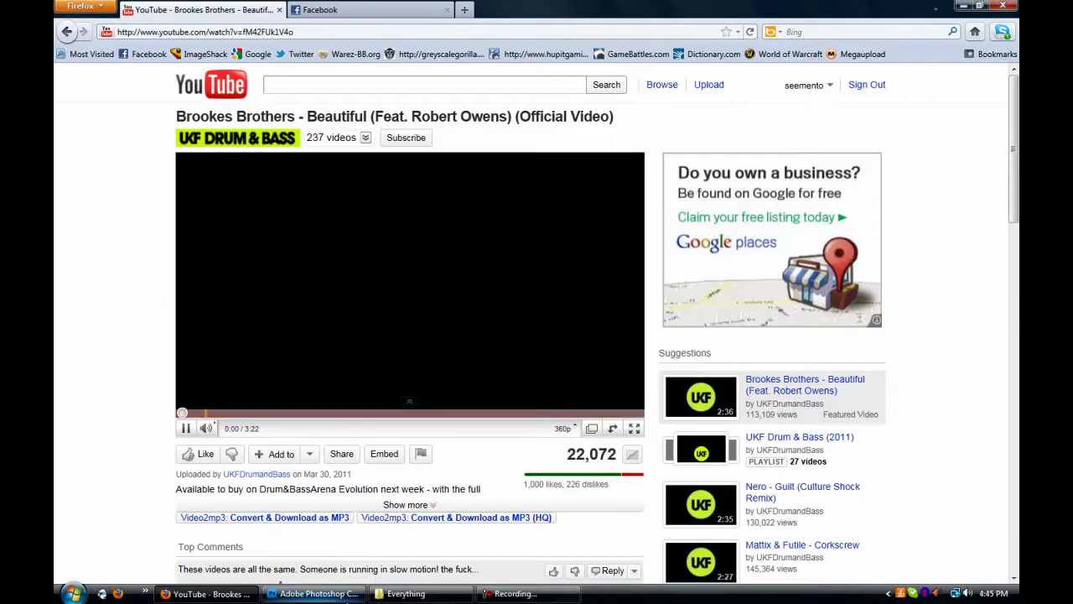
- Stroke the pen path with the white 7 px brush, then hide the path
key("p")
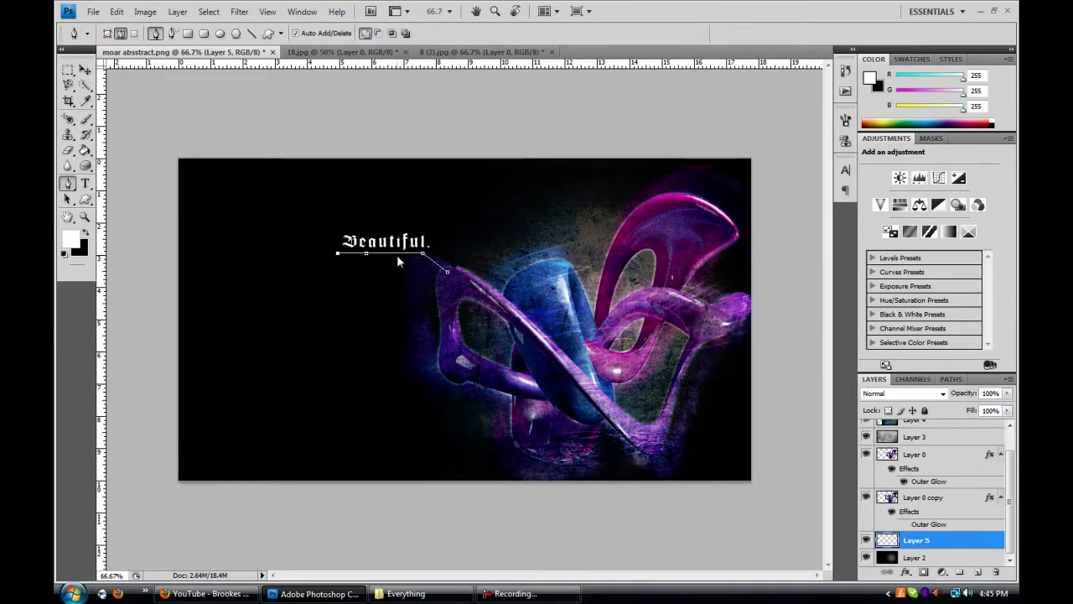
right_click(418, 263)
left_click(461, 368)
left_click(366, 300)
right_click(419, 262)
left_click(459, 297)
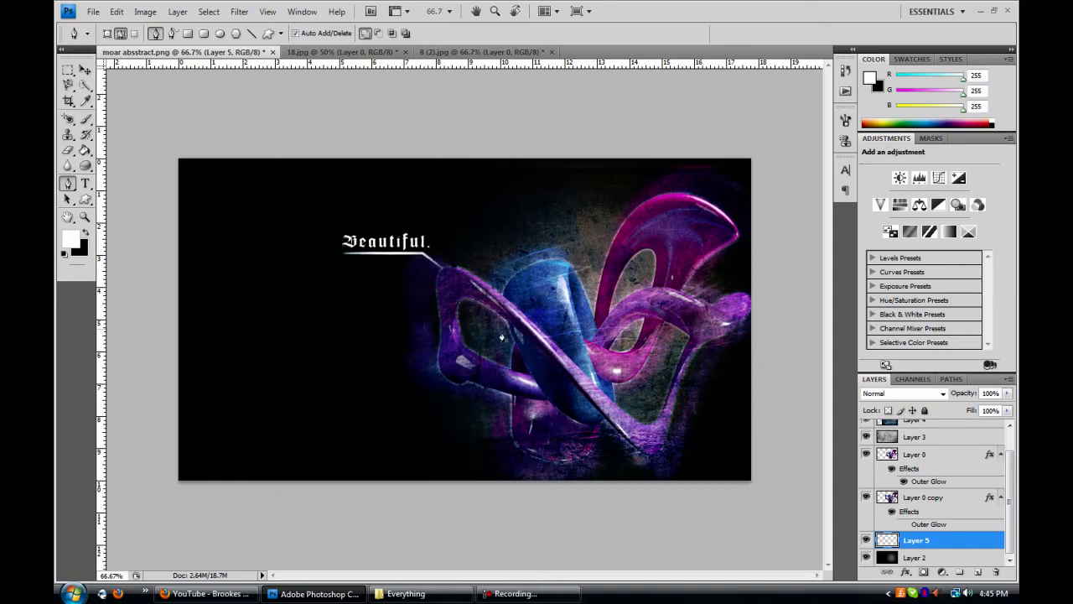
scroll(1011, 484, "up", 3)
- Rasterize the Beautiful. text layer and move it below Layer 3
right_click(952, 431)
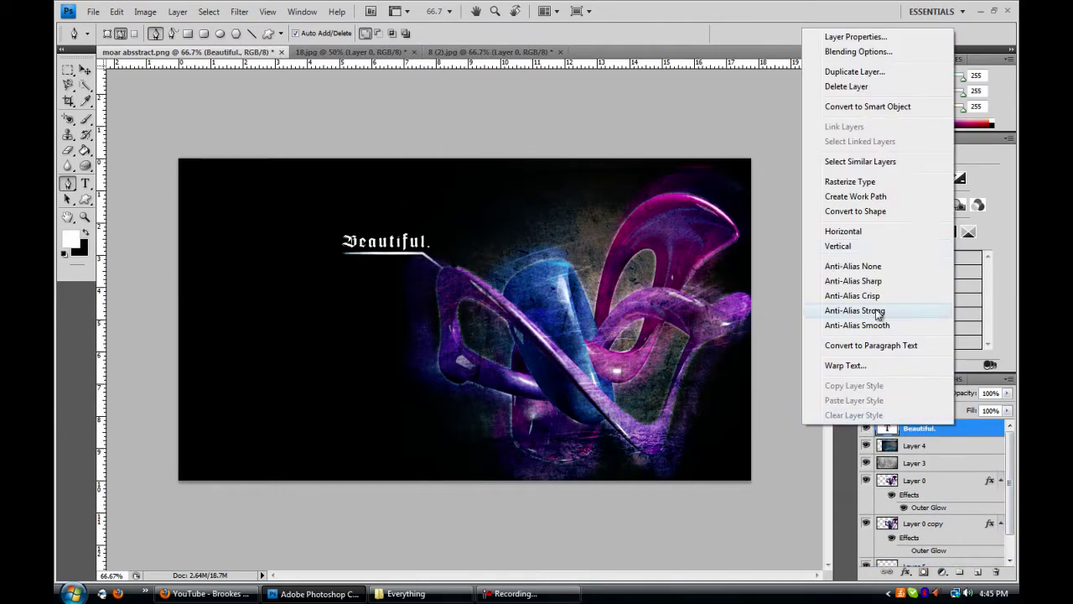
left_click(888, 315)
left_click_drag(948, 431, 949, 473)
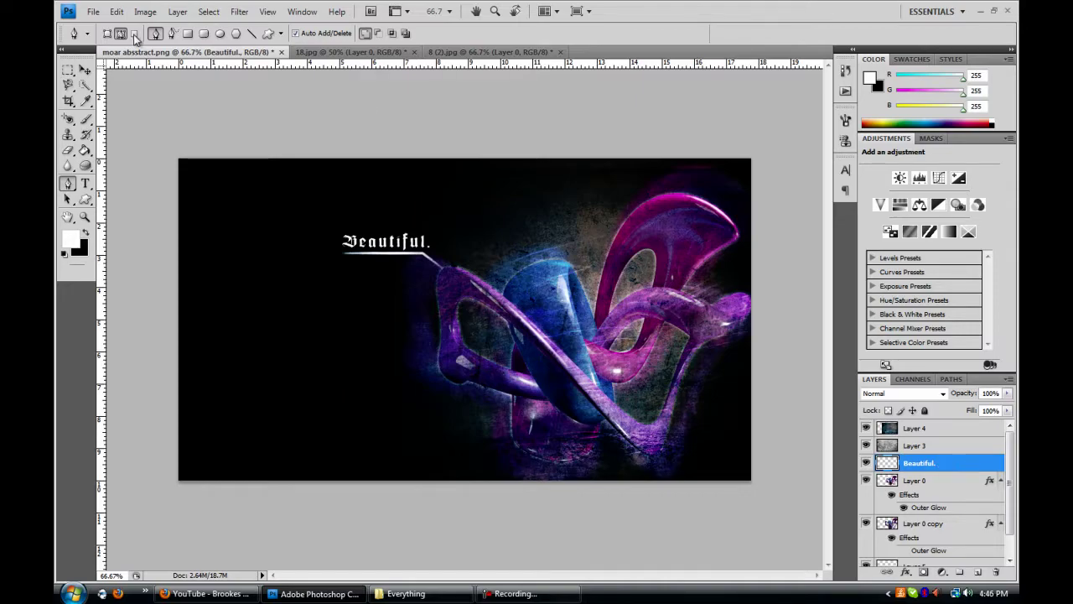
- Give Beautiful. a dark Color Overlay and an Outer Glow, then add new Layer 6 above it
double_click(961, 467)
left_click(147, 312)
left_click(383, 179)
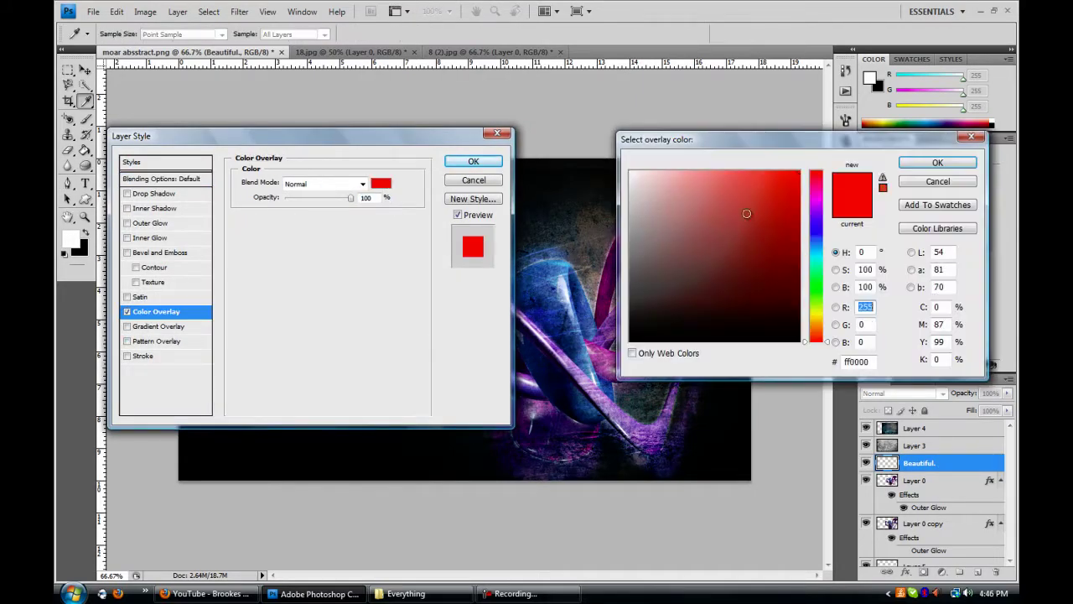
left_click(637, 335)
left_click(939, 161)
left_click(152, 223)
left_click(268, 227)
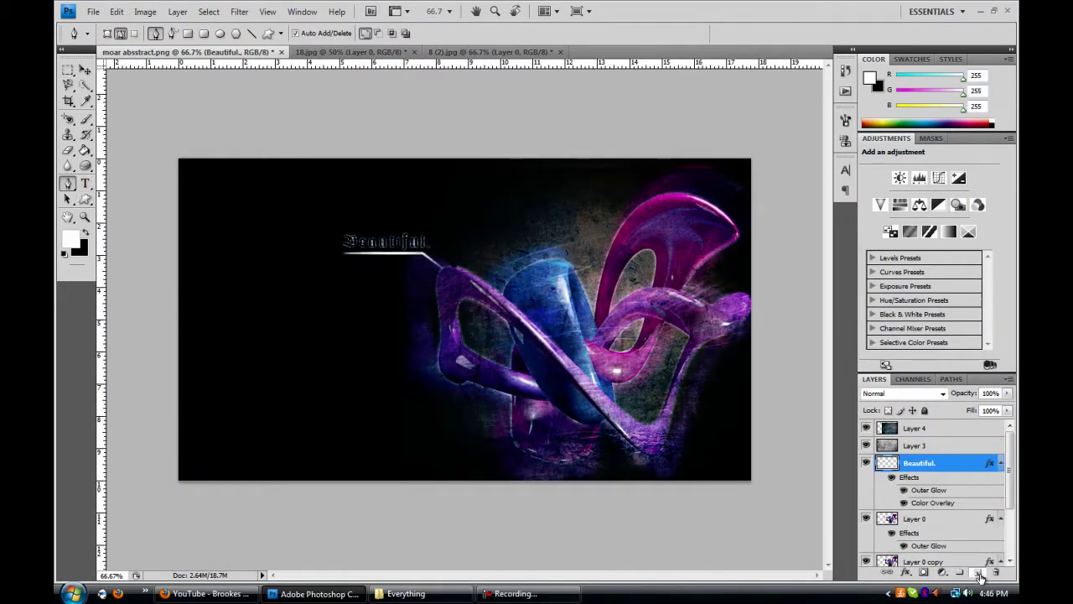
left_click(978, 573)
- Draw a closed curved pen outline over the upper half of Beautiful. and fill it on Layer 6
scroll(369, 252, "up", 2)
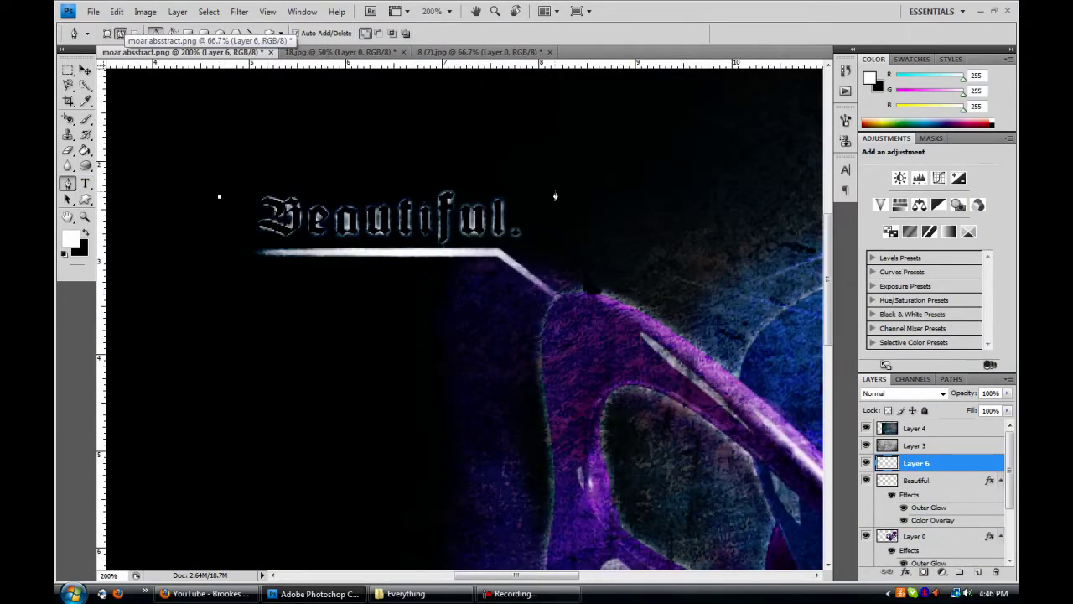
left_click_drag(555, 197, 785, 120)
key("ctrl+z")
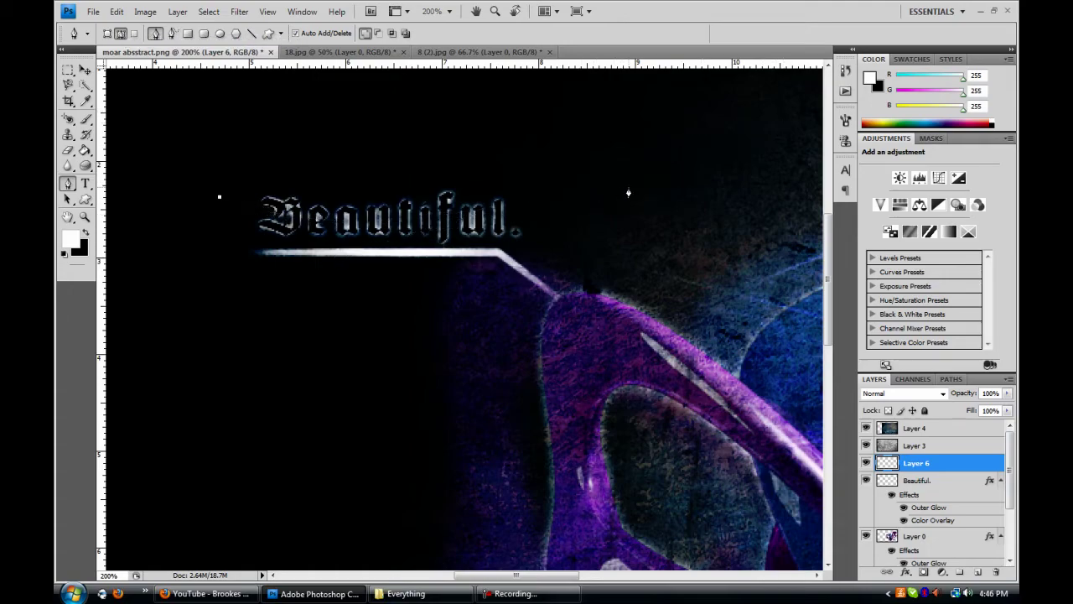
left_click_drag(621, 190, 801, 123)
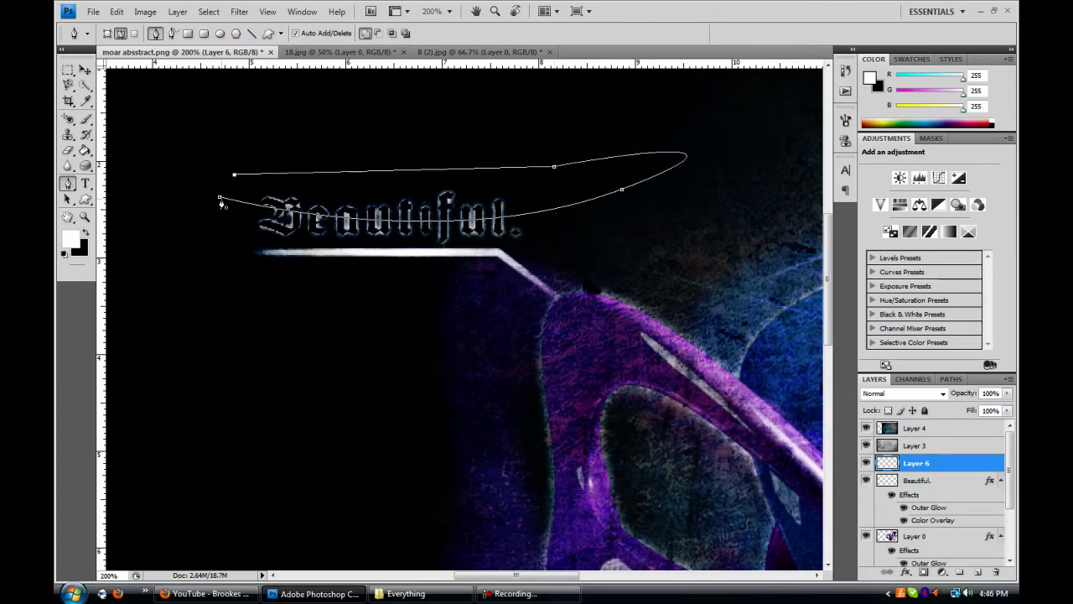
left_click(220, 199)
right_click(344, 191)
key("Escape")
right_click(494, 183)
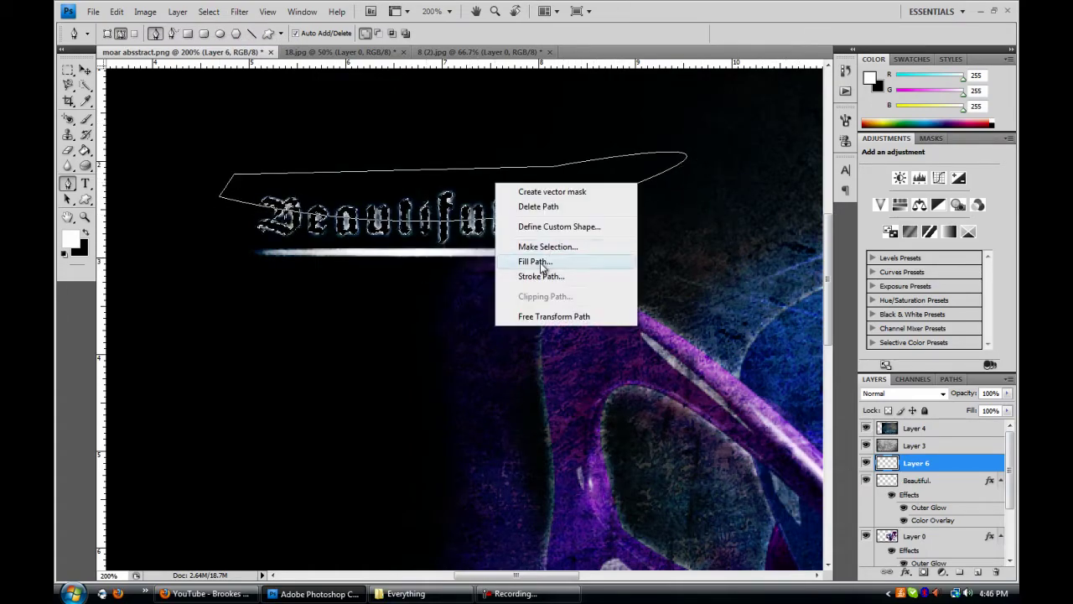
left_click(535, 262)
left_click(582, 96)
key("Escape")
key("Escape")
right_click(548, 190)
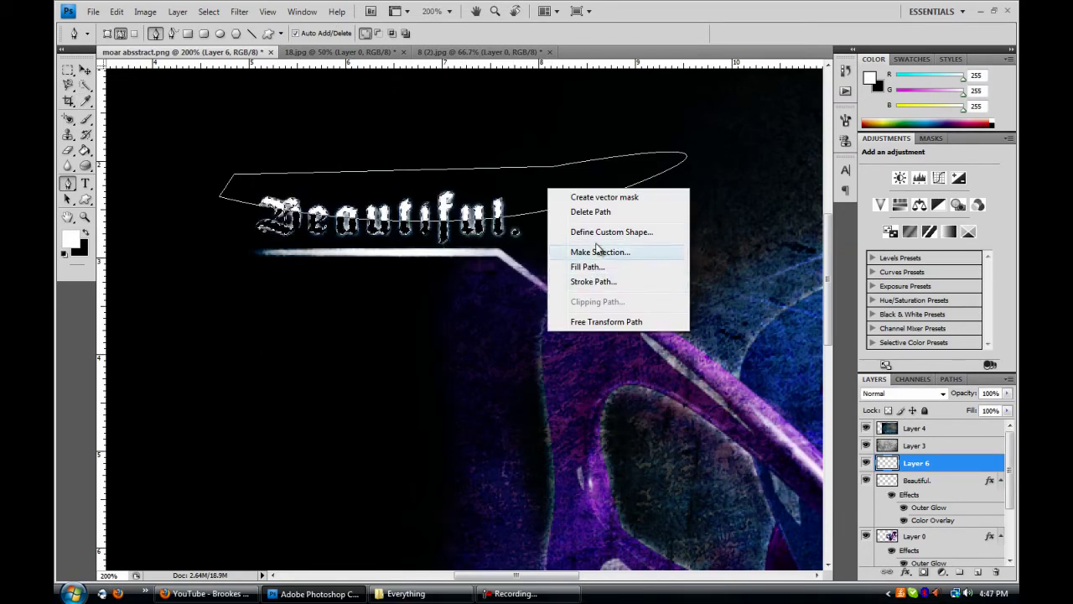
key("Escape")
key("Escape")
- Lower Layer 6 to 35% opacity and check the sheen zoomed in and fitted to screen
left_click(1006, 393)
left_click_drag(1006, 408, 964, 408)
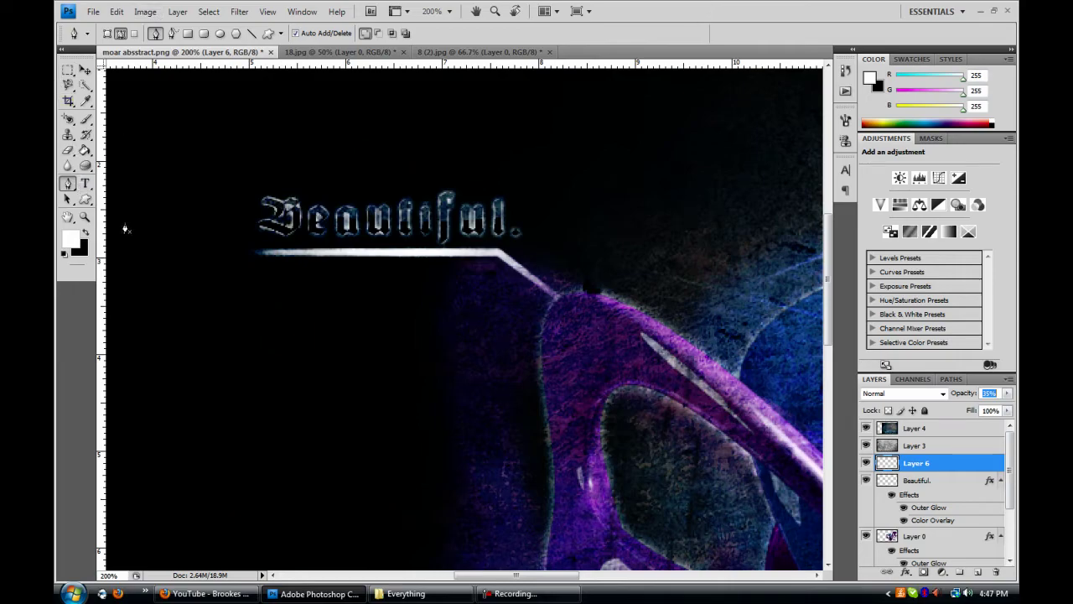
key("z")
key("ctrl+plus")
key("ctrl+0")
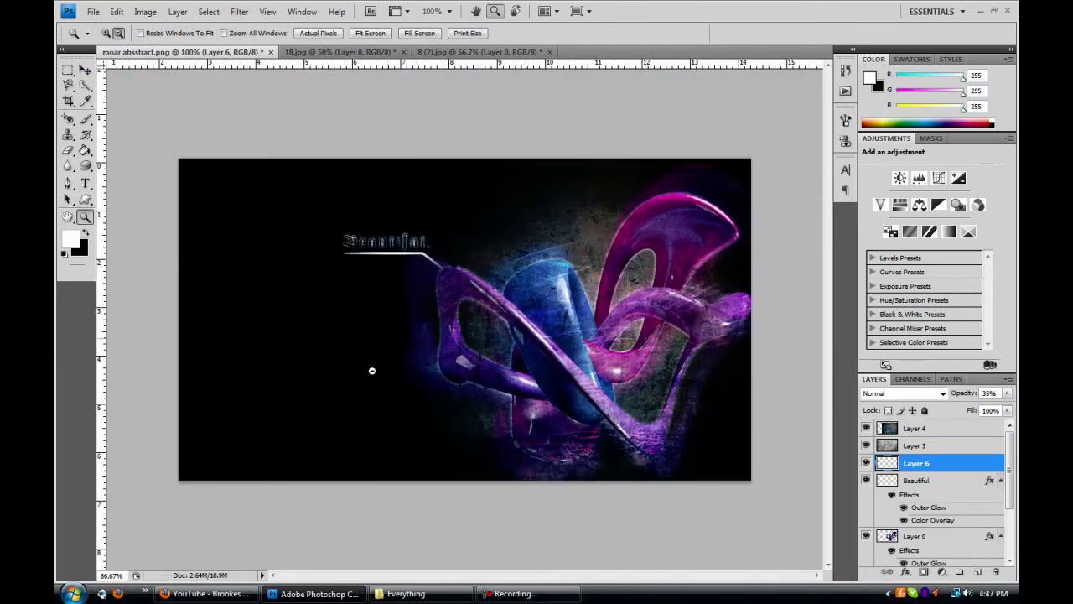
key("v")
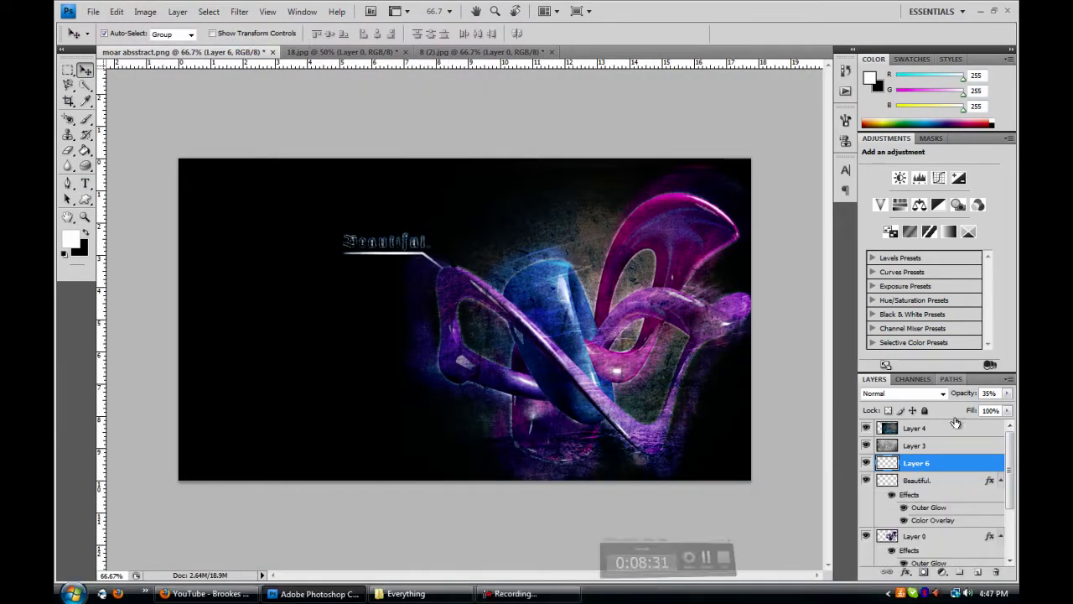
- Add a Curves adjustment below the Beautiful text with an S-curve raising highlights and lowering shadows
left_click(938, 177)
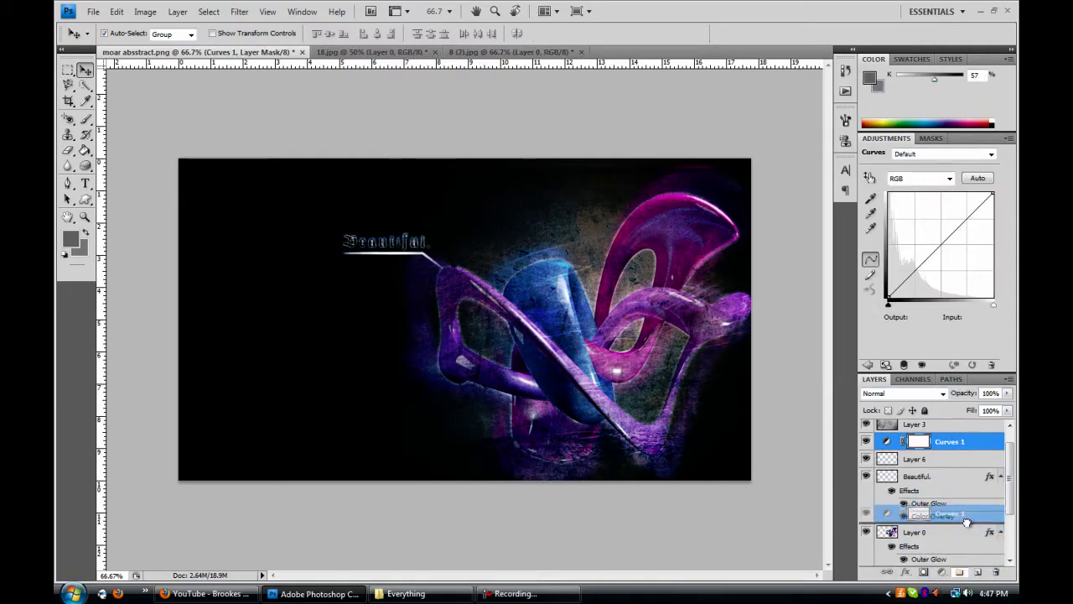
key("ctrl+bracketleft")
key("ctrl+bracketleft")
left_click_drag(942, 247, 967, 216)
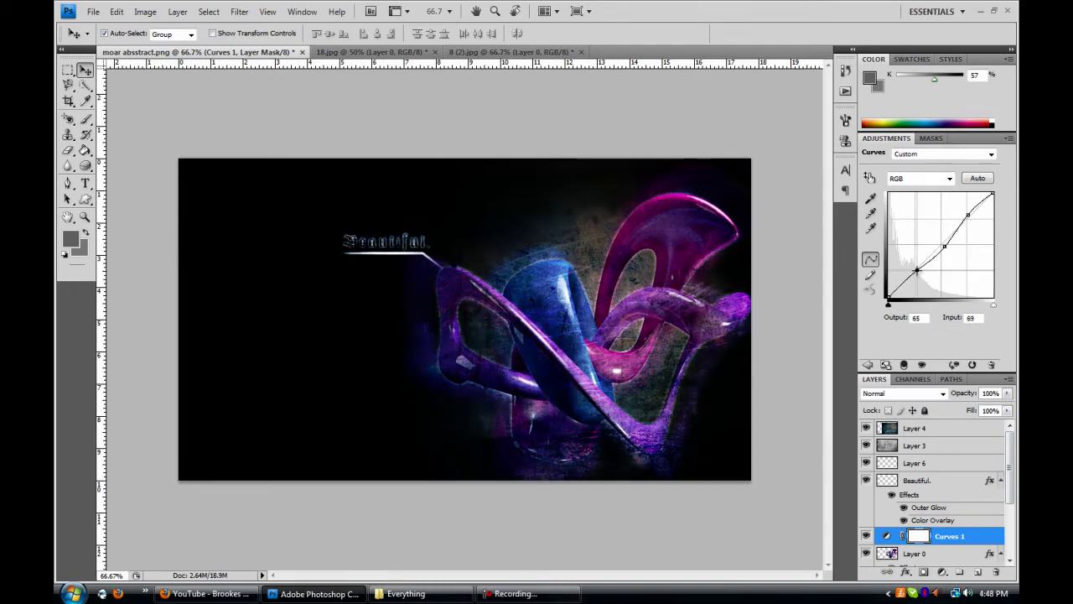
left_click_drag(914, 269, 924, 270)
key("p")
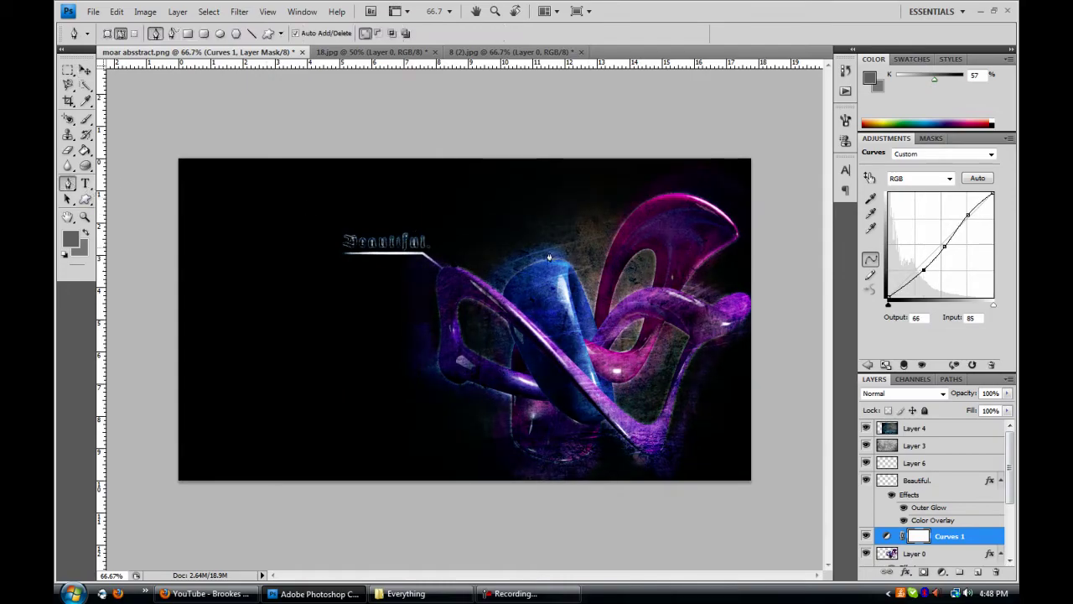
left_click_drag(1011, 486, 1011, 536)
- Compare the effect, clip Curves 1 to Layer 0, and add empty Layer 7 above it
left_click(866, 465)
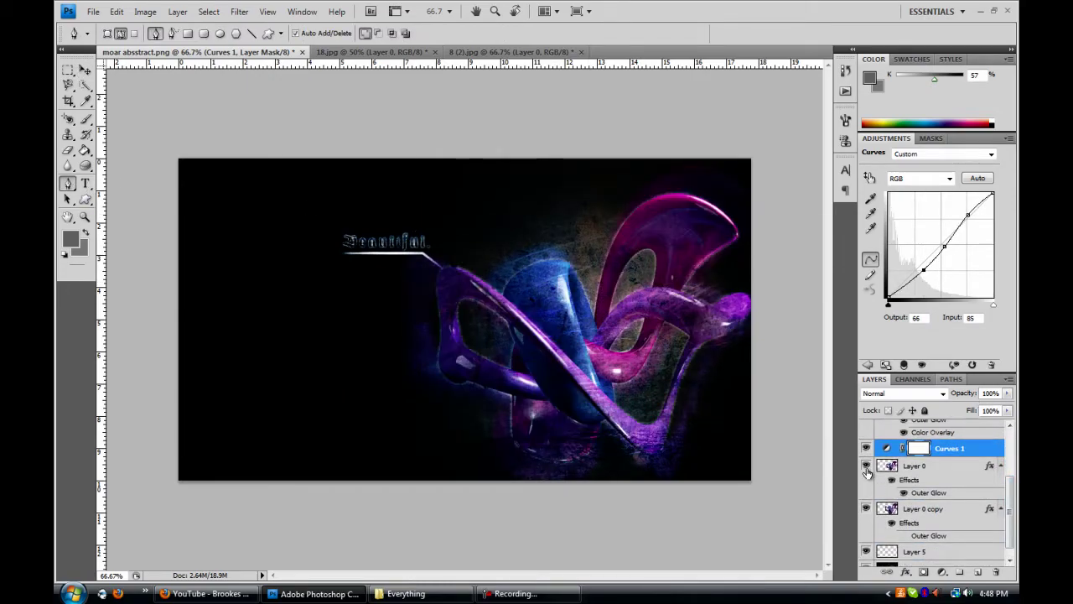
left_click(923, 465)
left_click(948, 449)
key("ctrl+alt+g")
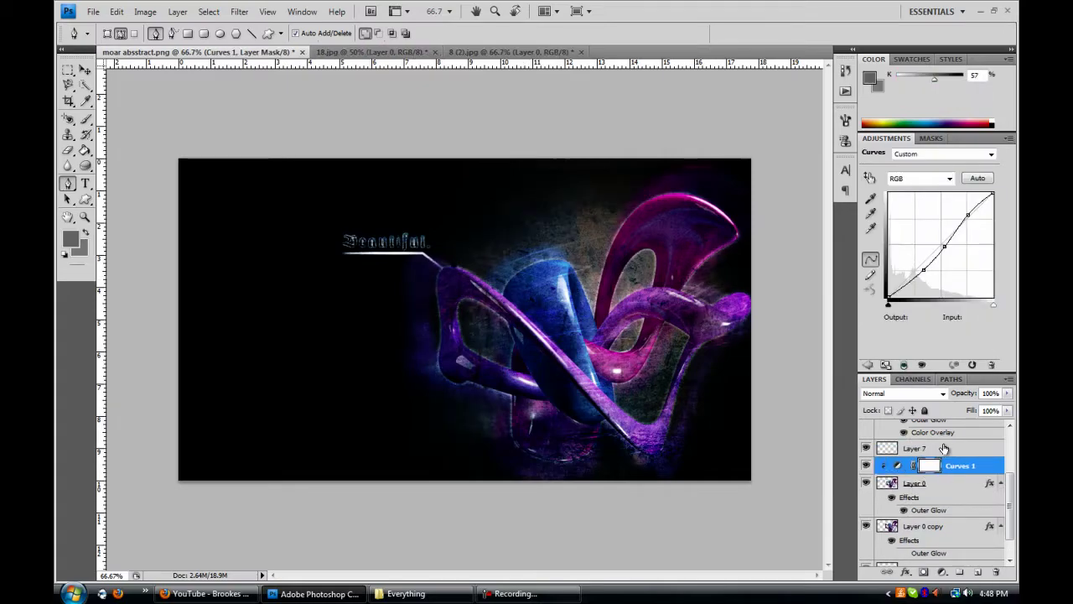
key("ctrl+shift+alt+n")
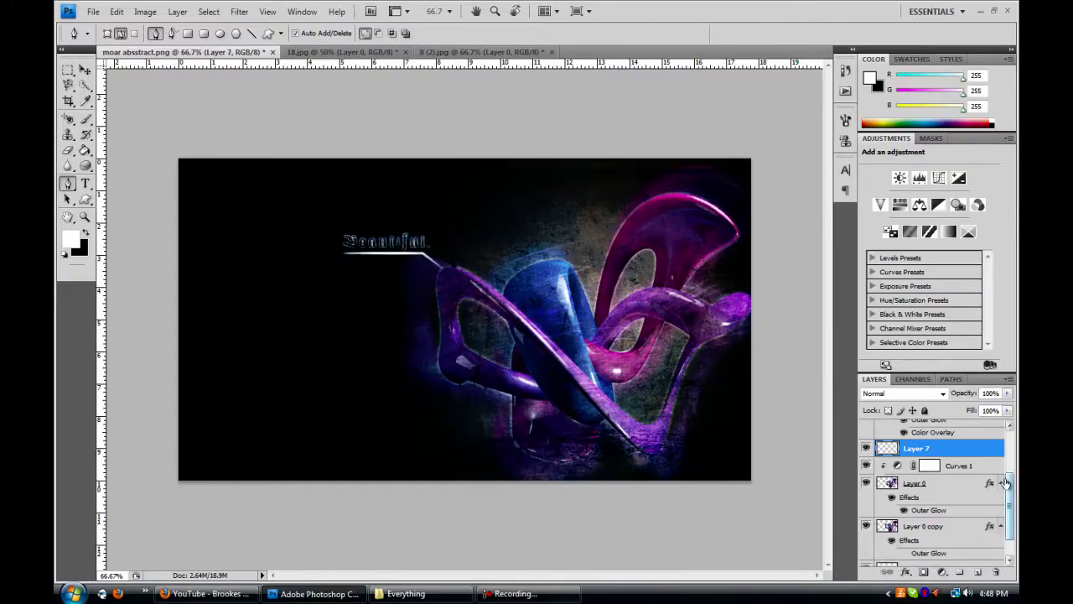
- Set the brush size to 3 px
key("b")
right_click(57, 44)
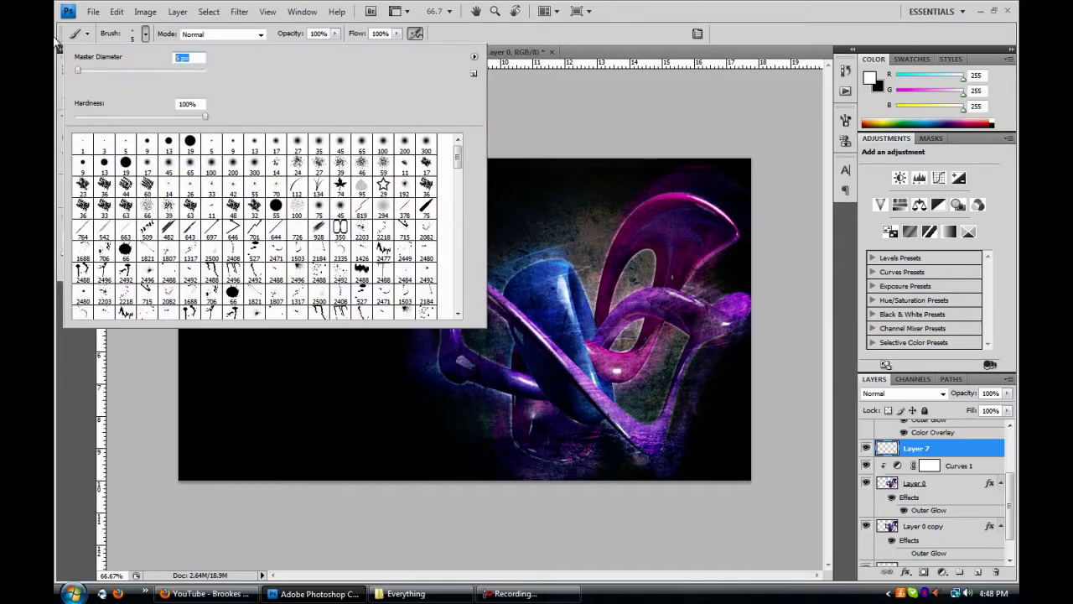
type("3")
key("Return")
scroll(354, 336, "up", 1)
scroll(431, 288, "up", 1)
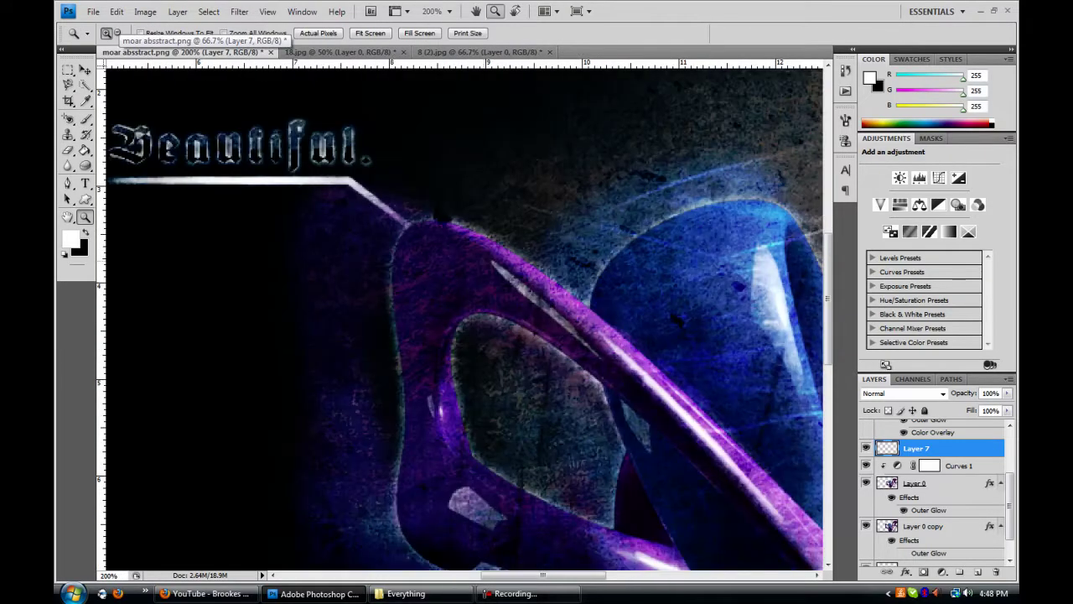
- Draw a Pen path along the purple shape's top edge and set a purple foreground colour
left_click(72, 184)
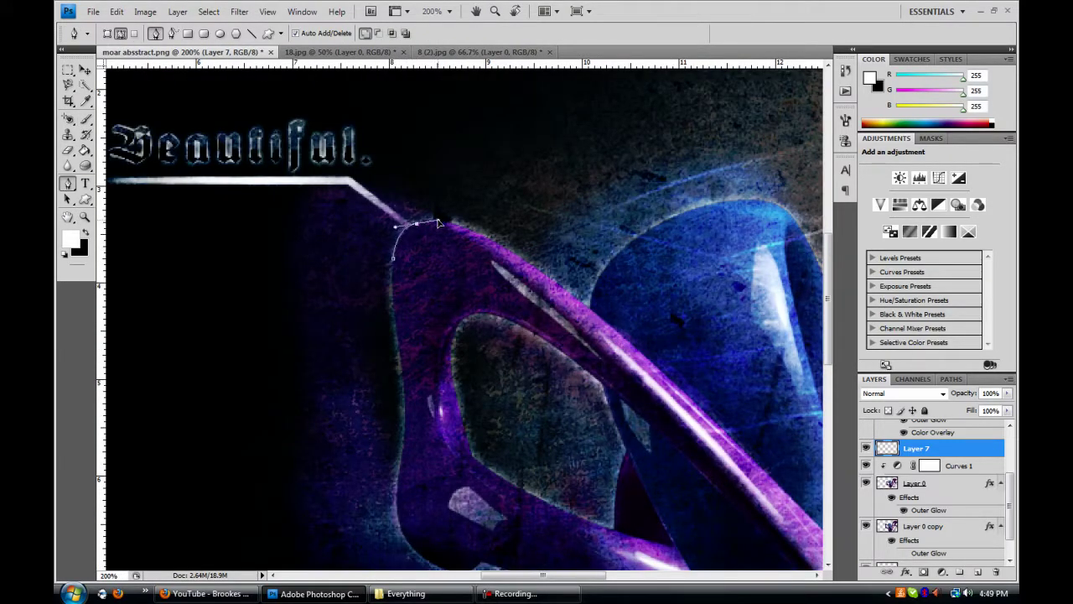
right_click(449, 225)
left_click(503, 335)
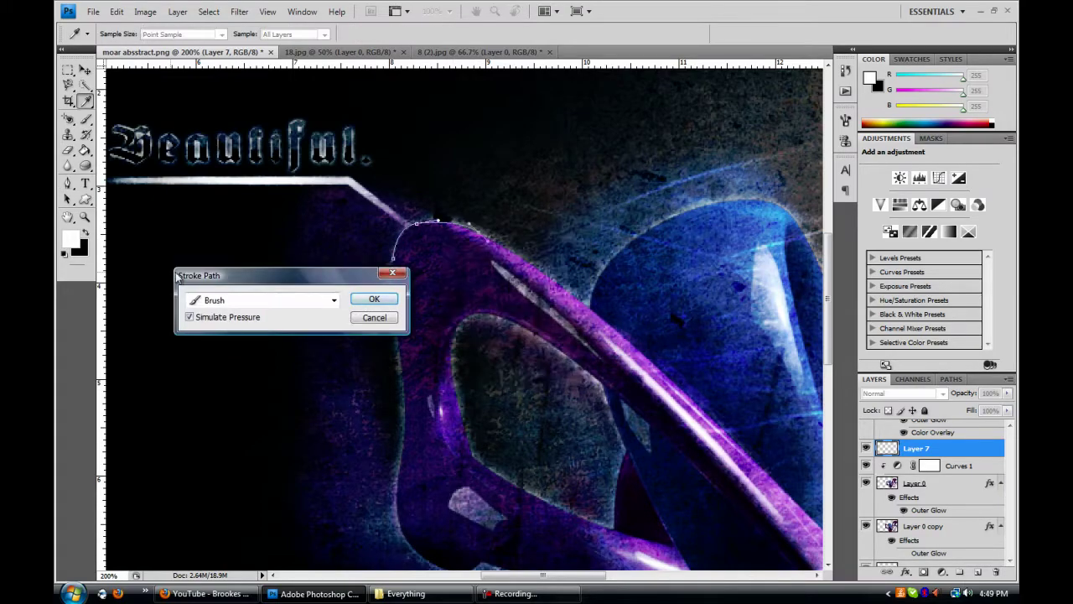
left_click(366, 296)
left_click(70, 239)
left_click(458, 224)
key("Return")
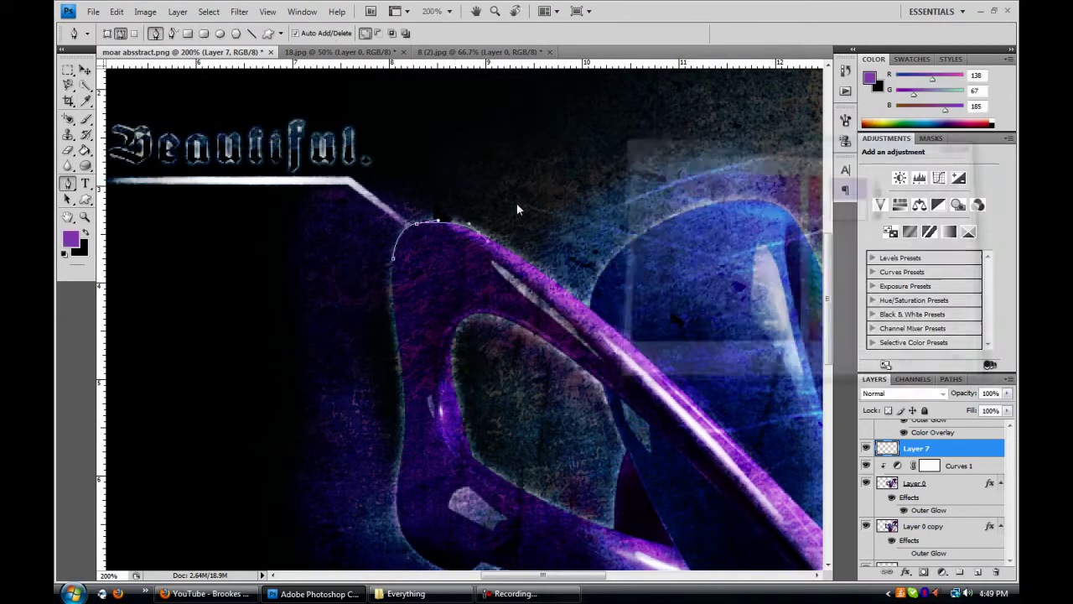
- Stroke the path with the purple brush, then delete the path outline
right_click(453, 225)
left_click(492, 340)
left_click(369, 299)
right_click(450, 232)
left_click(482, 270)
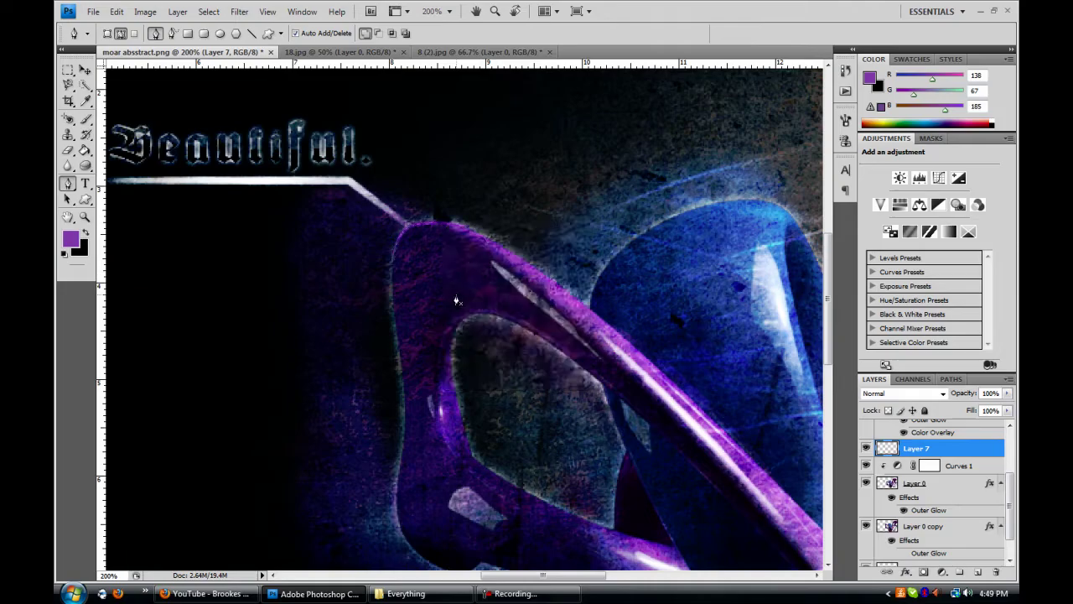
- Try an Outer Glow on Layer 7 with a smaller size, then cancel it
double_click(961, 449)
left_click(360, 395)
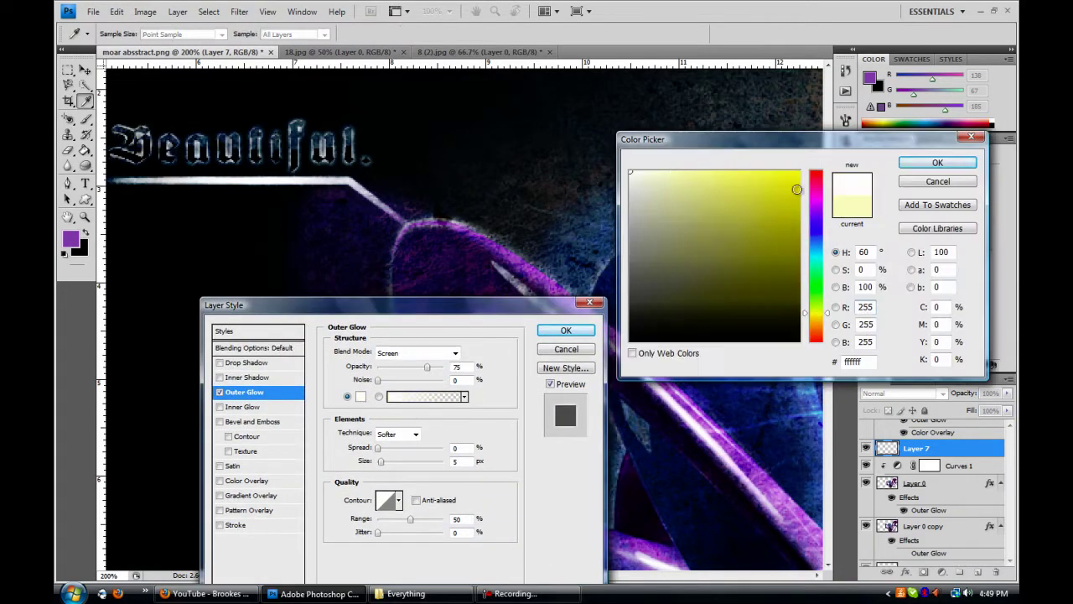
left_click(964, 167)
left_click_drag(388, 467, 383, 466)
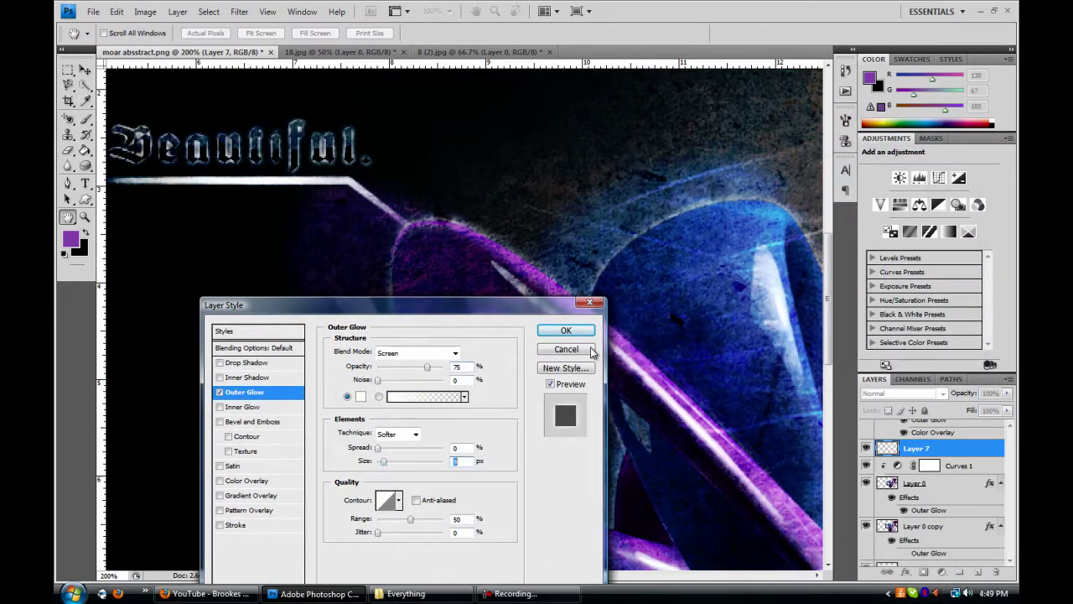
left_click(589, 304)
- Apply an Outer Glow layer style to Layer 7
double_click(949, 449)
left_click(244, 392)
left_click(360, 396)
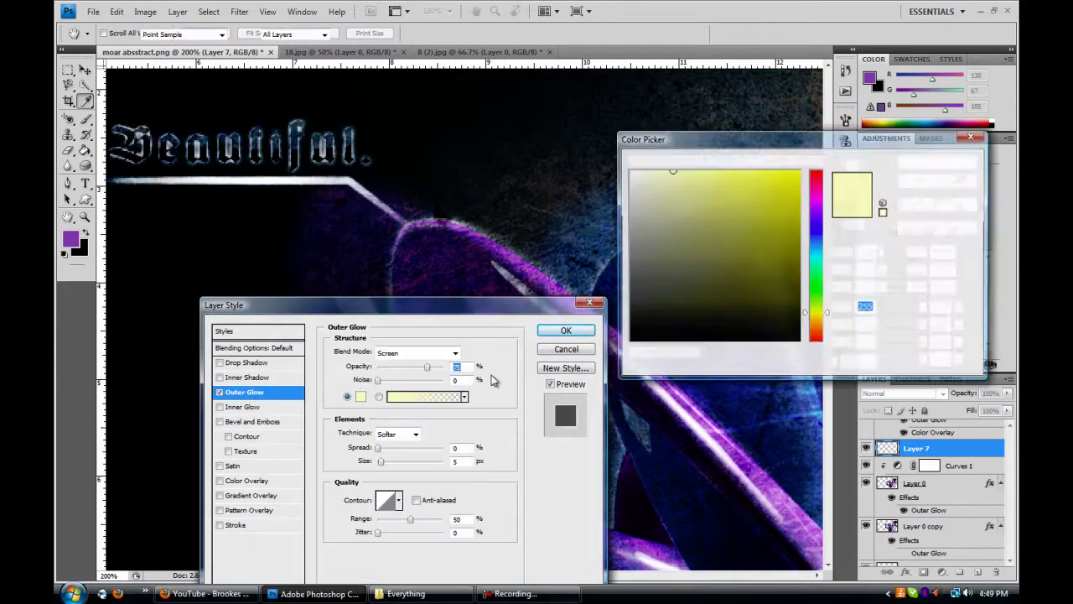
type("100")
key("Return")
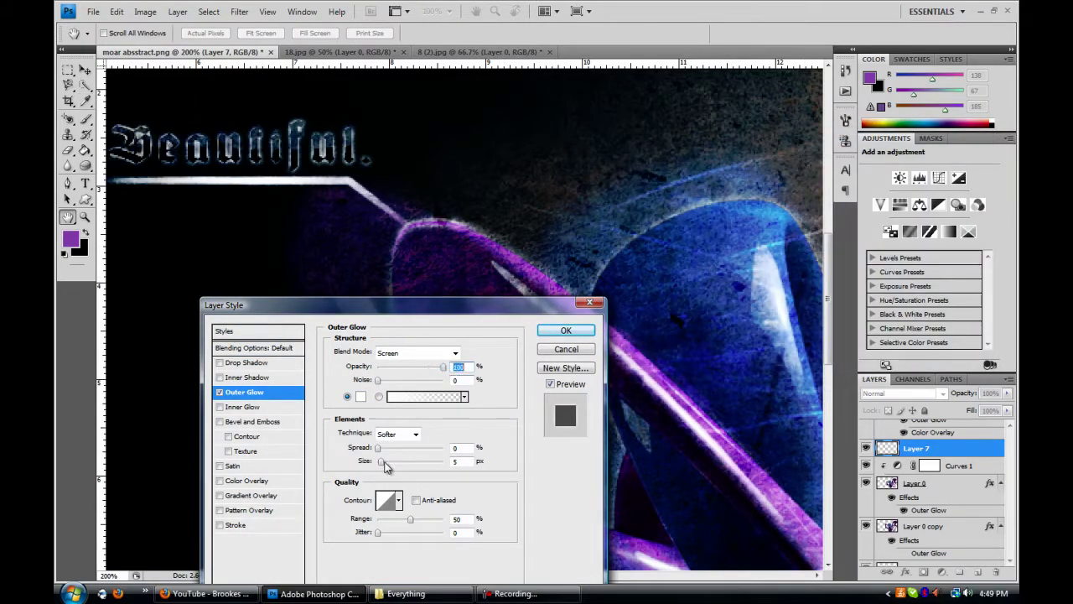
key("Return")
key("p")
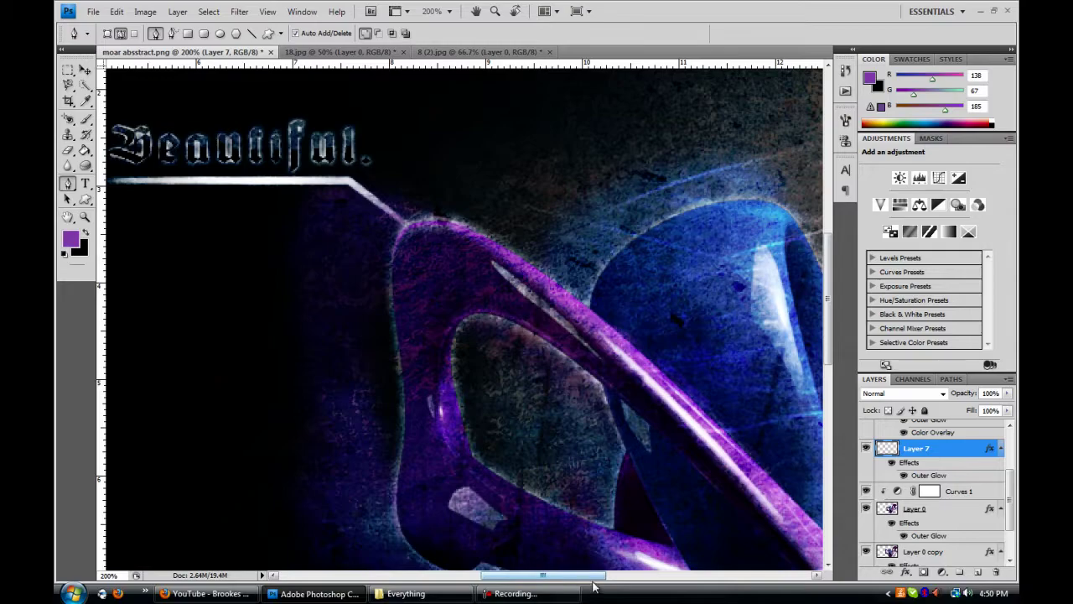
left_click_drag(592, 588, 618, 587)
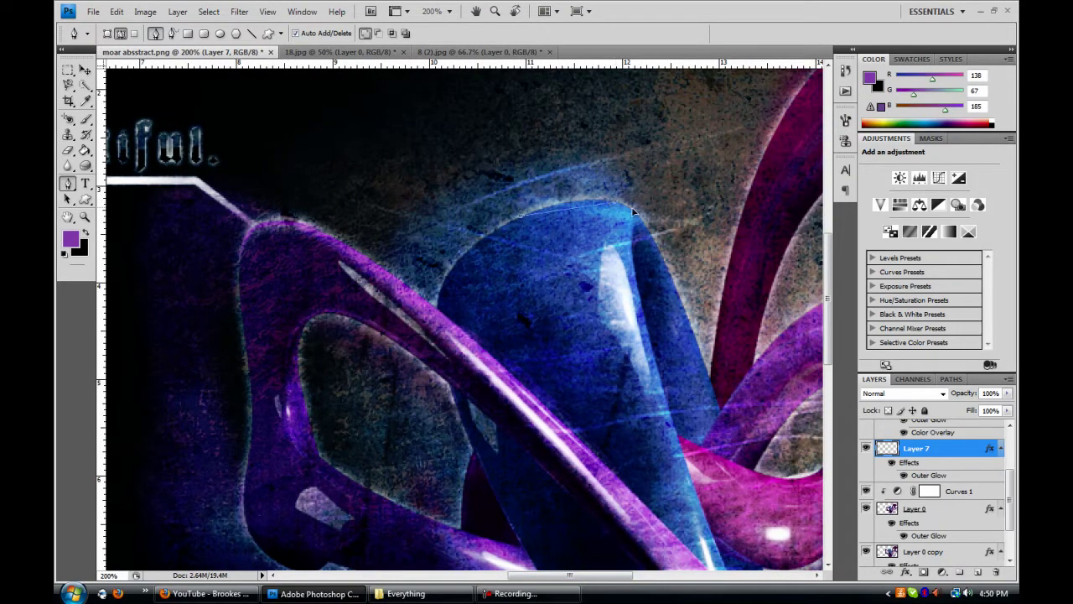
- Draw a Pen path along the blue shape's top edge, then undo the purple stroke applied to it
key("z")
left_click(68, 184)
right_click(625, 216)
left_click(671, 319)
key("Return")
key("ctrl+z")
- Set a blue foreground colour and stroke the path in blue with the brush
left_click(71, 239)
left_click(778, 221)
left_click(939, 161)
right_click(605, 201)
left_click(650, 313)
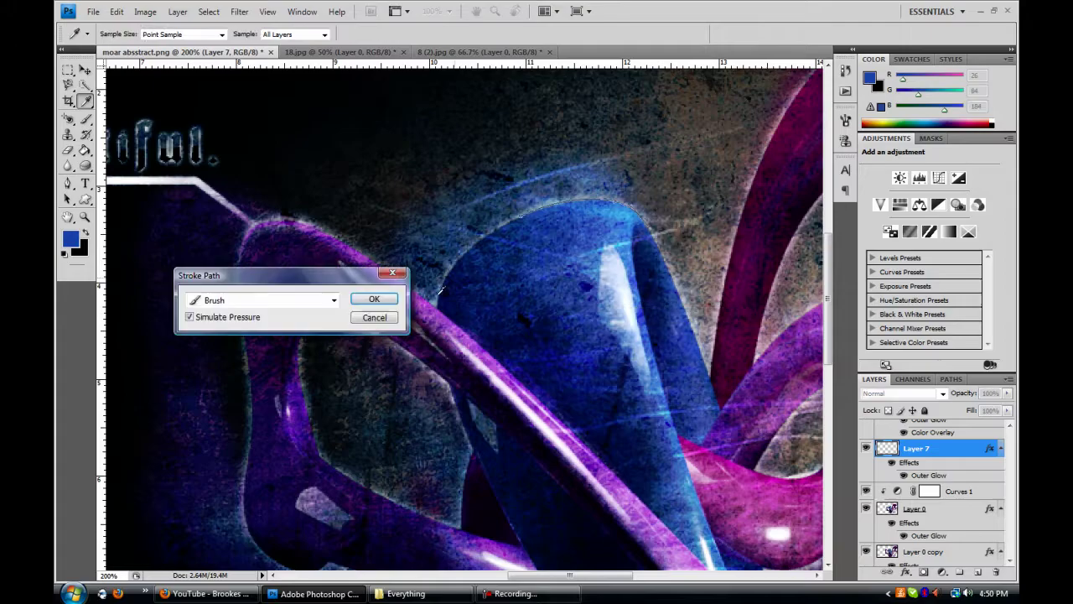
key("Return")
- Zoom out to fit the whole image in the window
scroll(461, 319, "down", 2)
mouse_move(570, 575)
left_mouse_down()
mouse_move(620, 577)
mouse_move(469, 579)
left_mouse_up()
key("ctrl+minus")
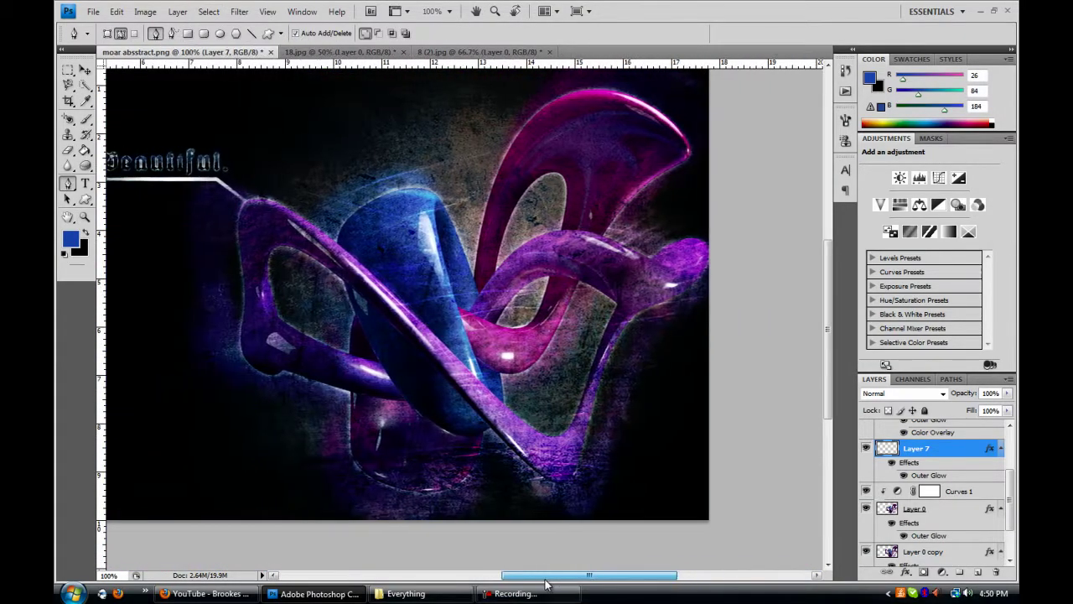
key("ctrl+minus")
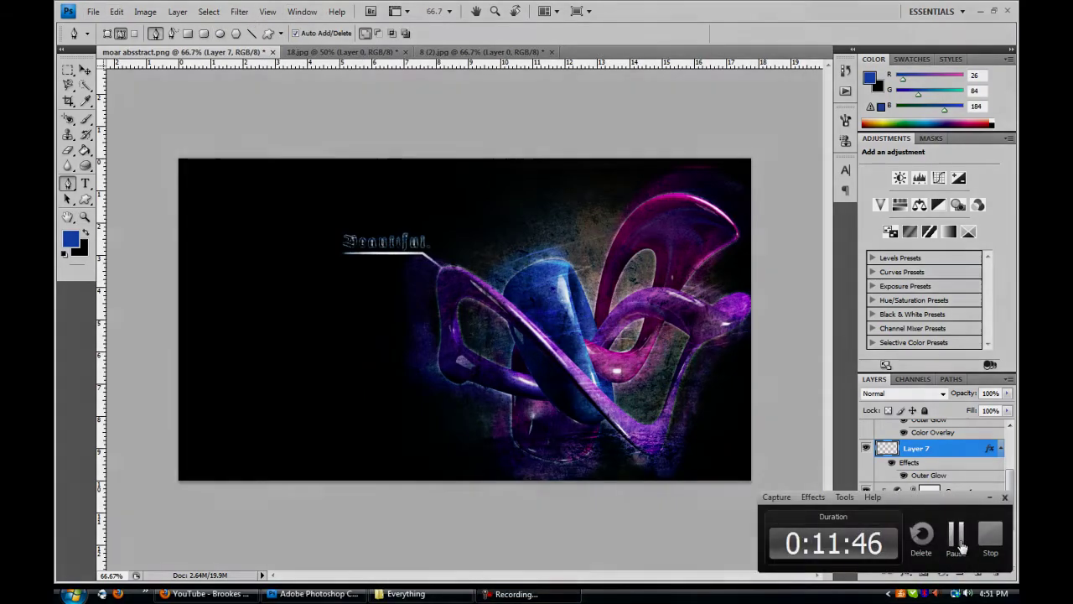